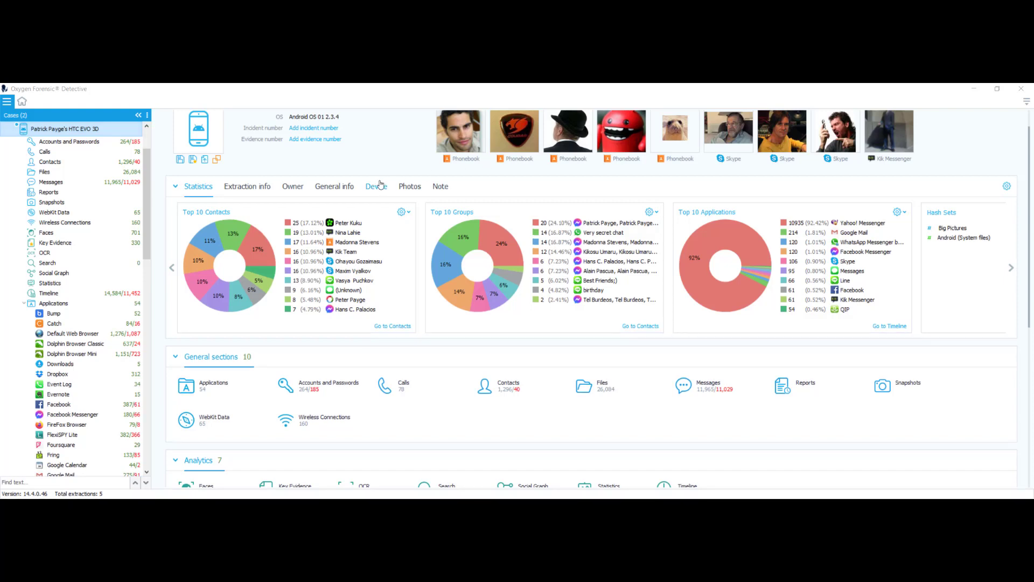
Choose Export data for the HTC EVO 3D extraction in the Cases tree.
right_click(60, 131)
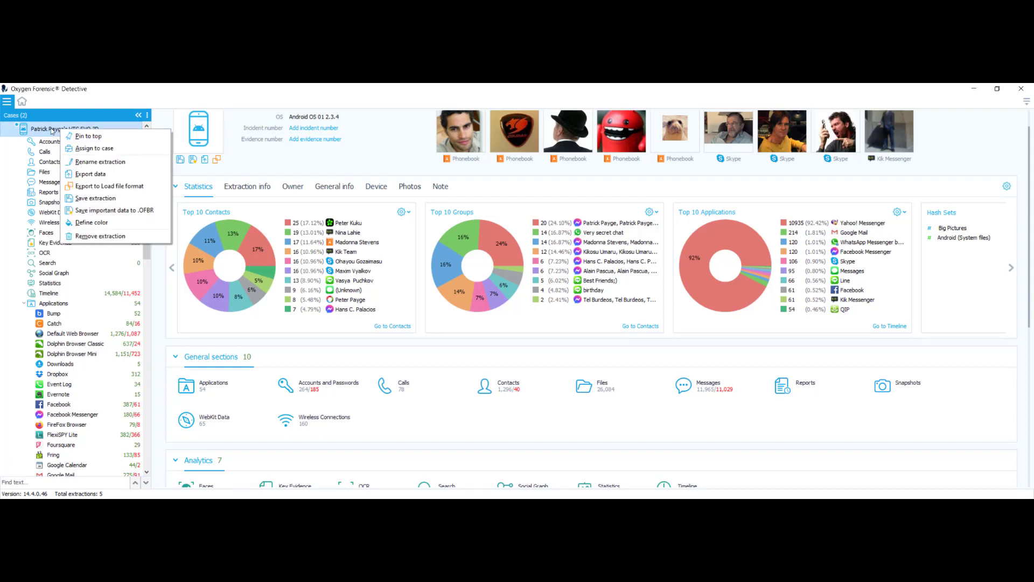
click(97, 175)
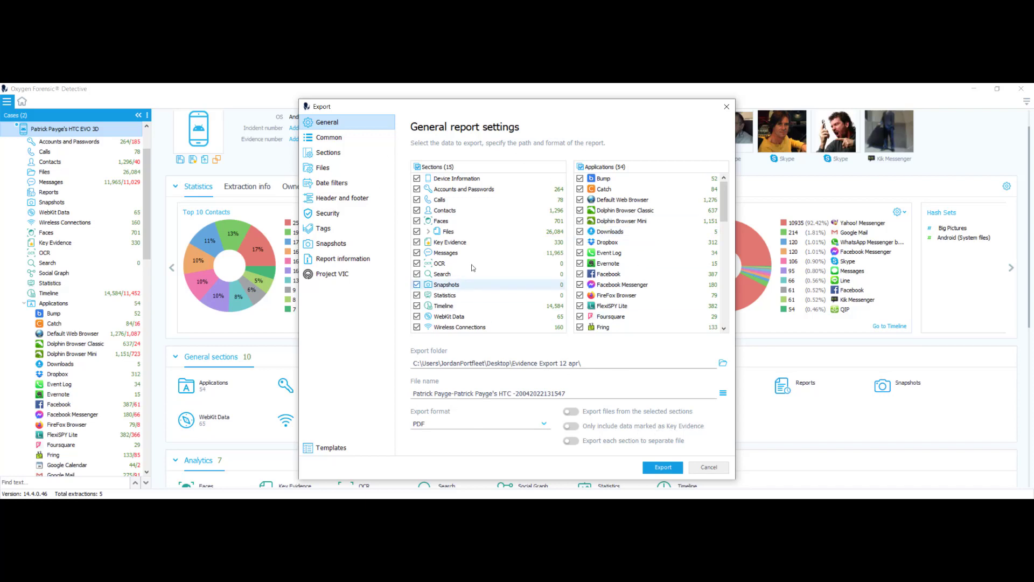
Switch on 'Only include data marked as Key Evidence' on the General page.
scroll(637, 242, down, 2)
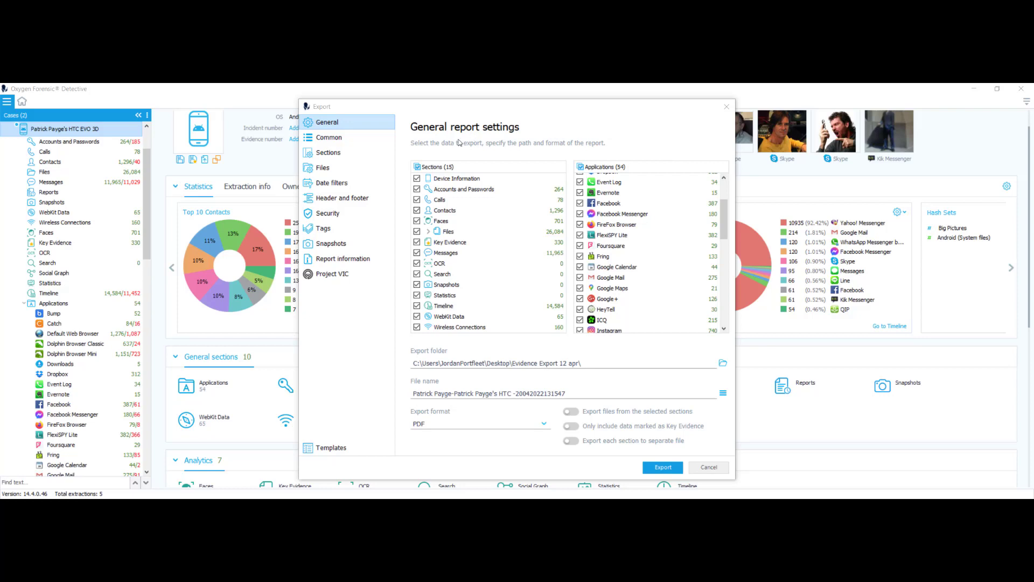
click(572, 426)
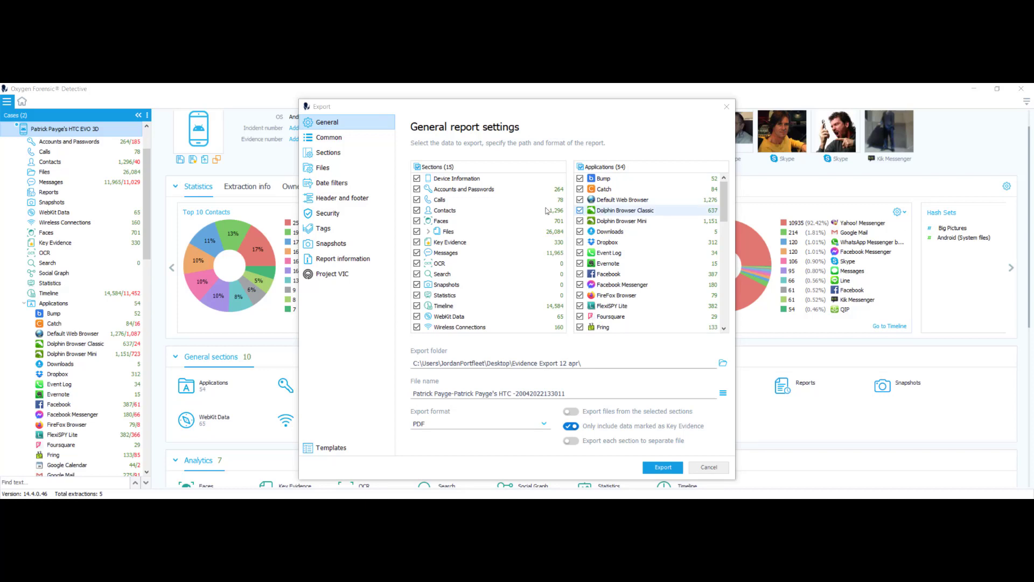
click(727, 107)
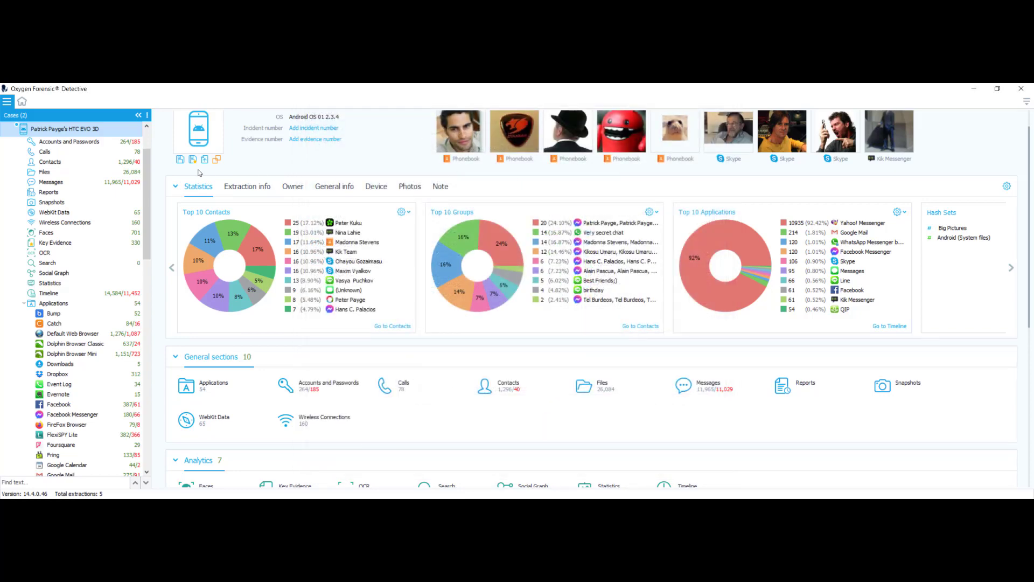
right_click(49, 129)
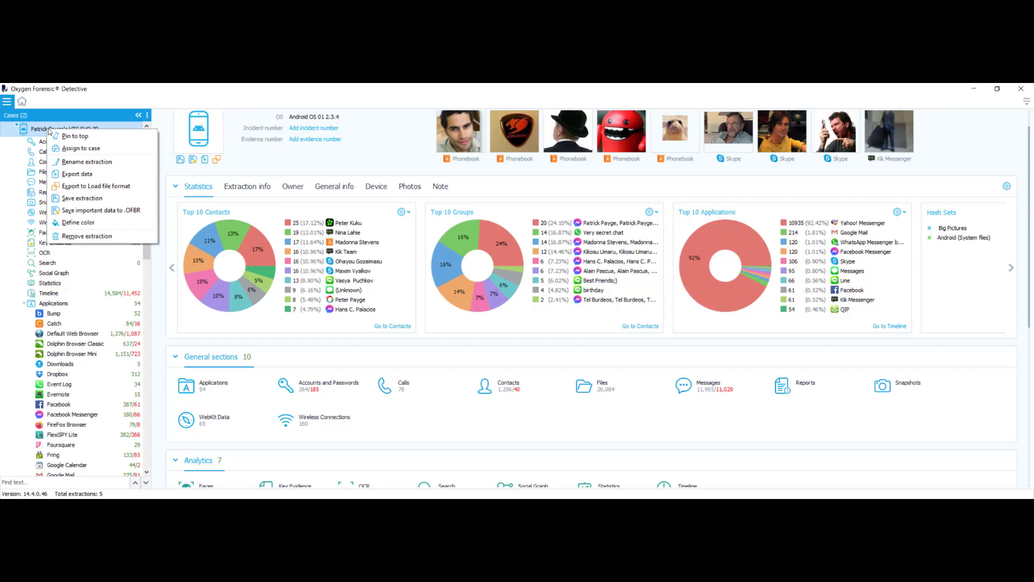
click(76, 173)
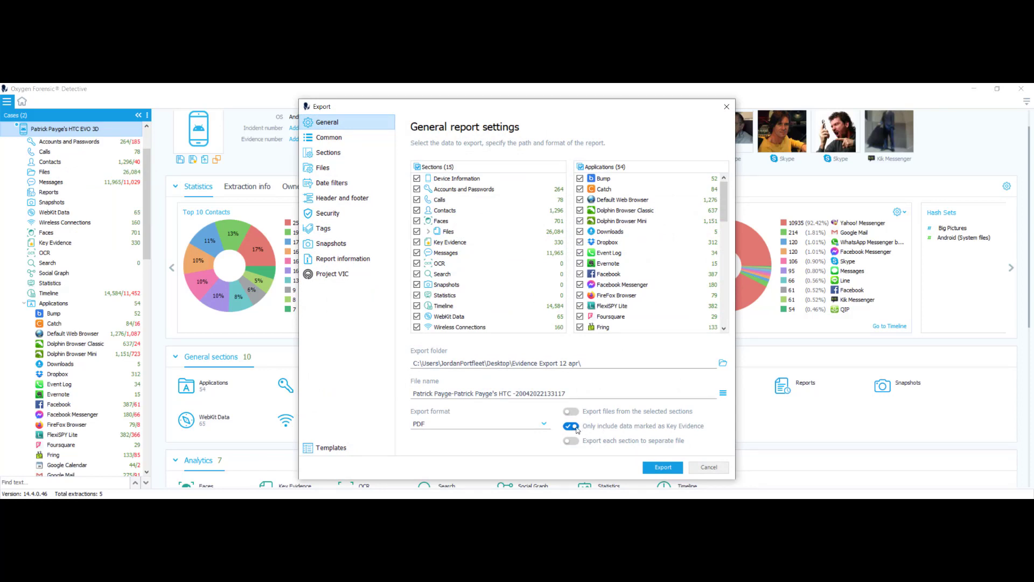
Turn off the Key Evidence restriction, keeping the Evidence Export 12 apr output folder.
click(572, 426)
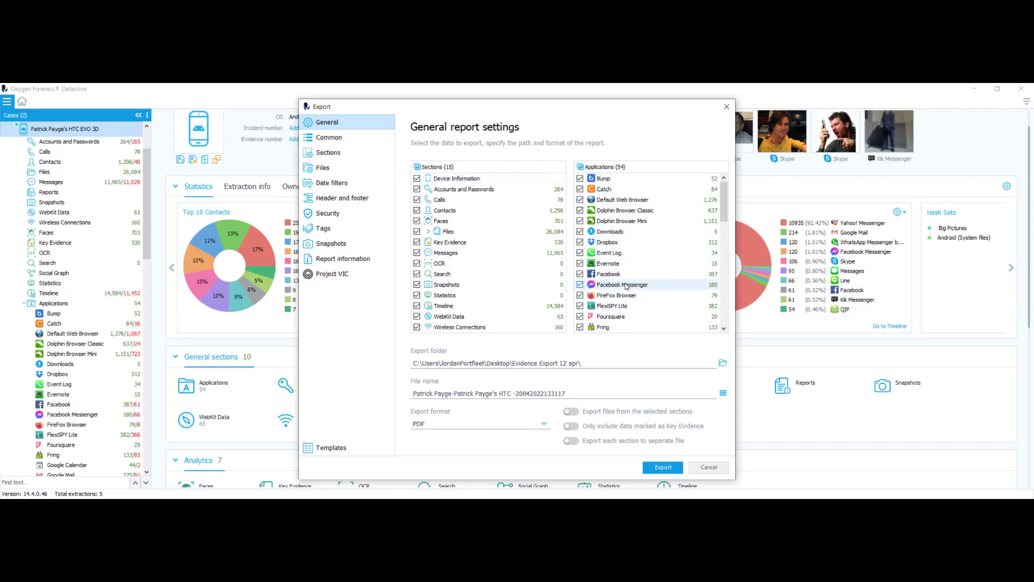
scroll(590, 312, down, 3)
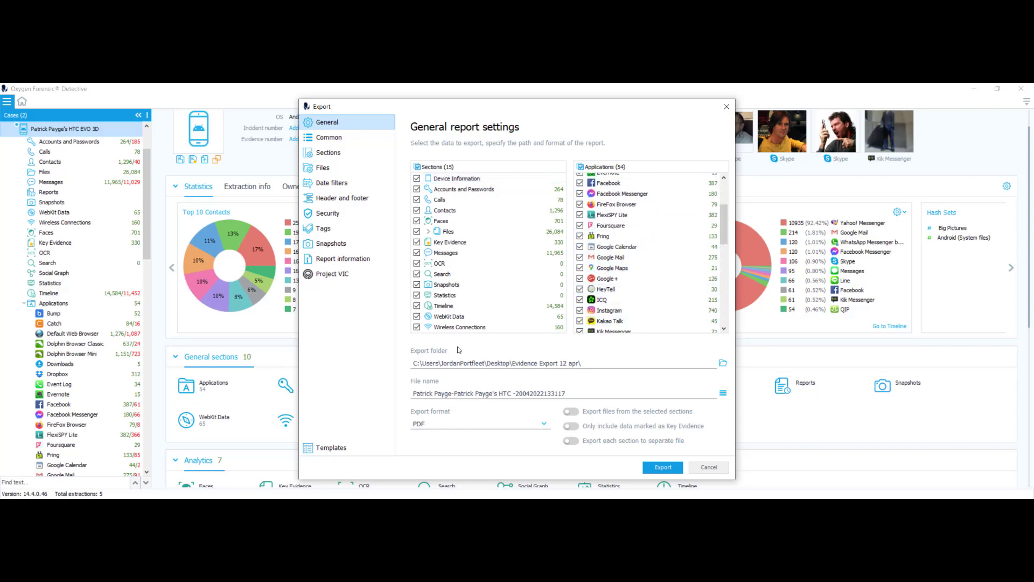
click(723, 363)
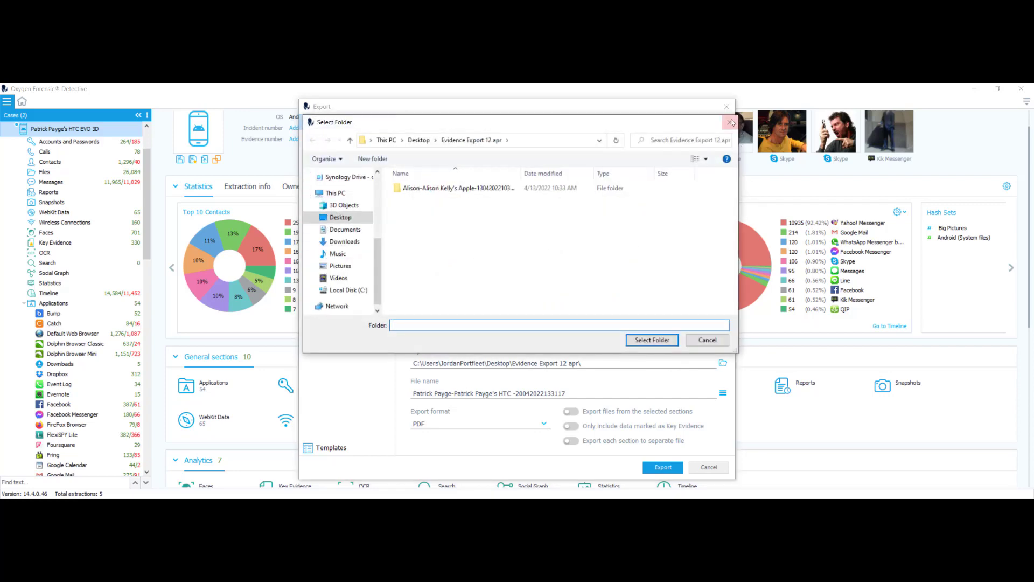
click(730, 123)
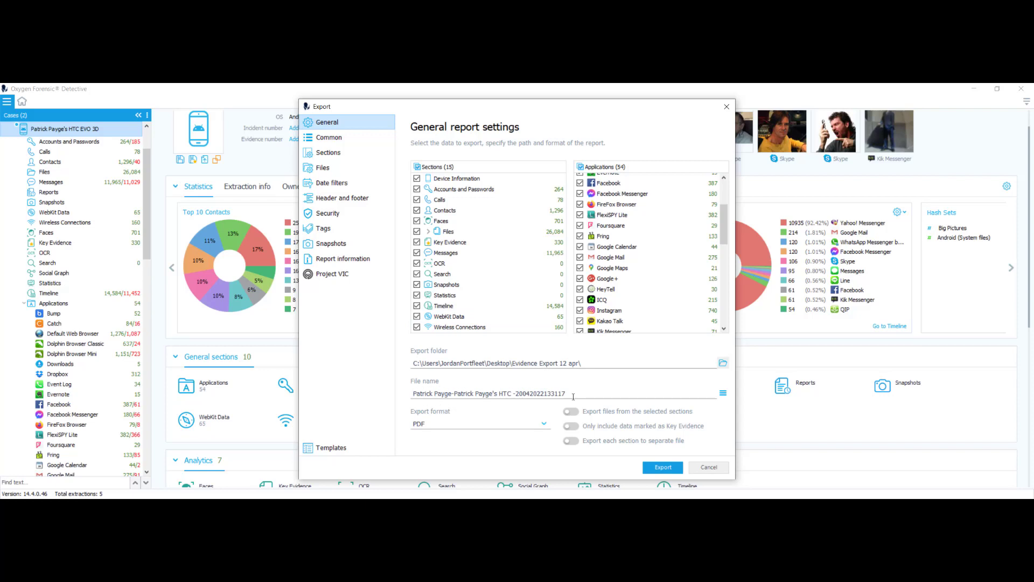
click(545, 427)
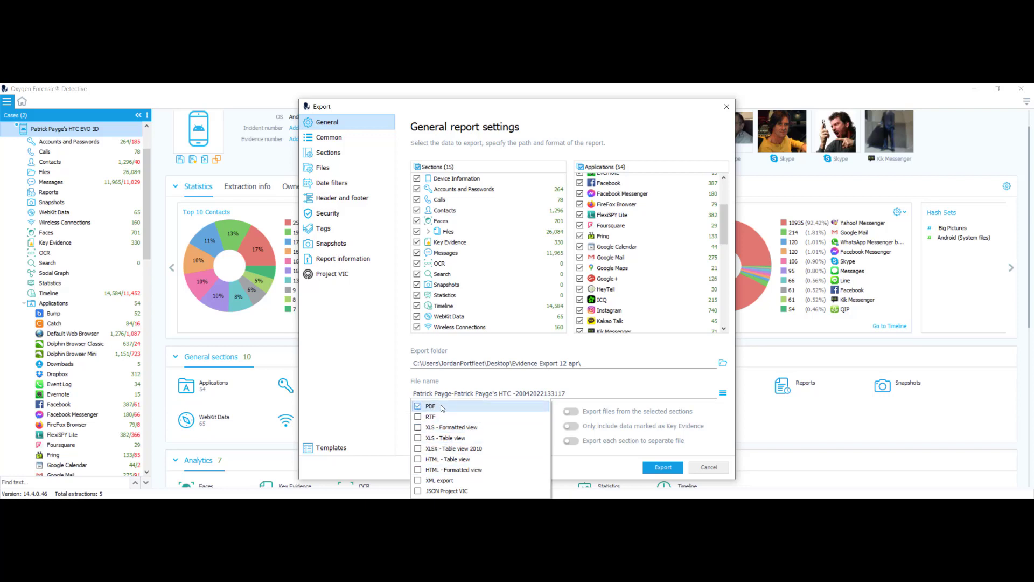
Add XLS - Table view alongside PDF as an export format.
click(418, 440)
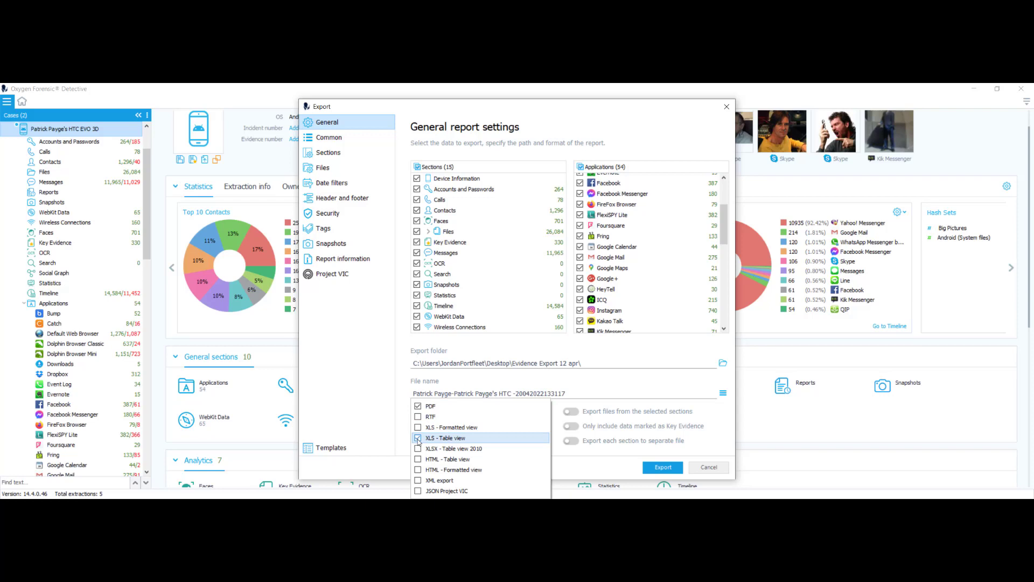
click(595, 476)
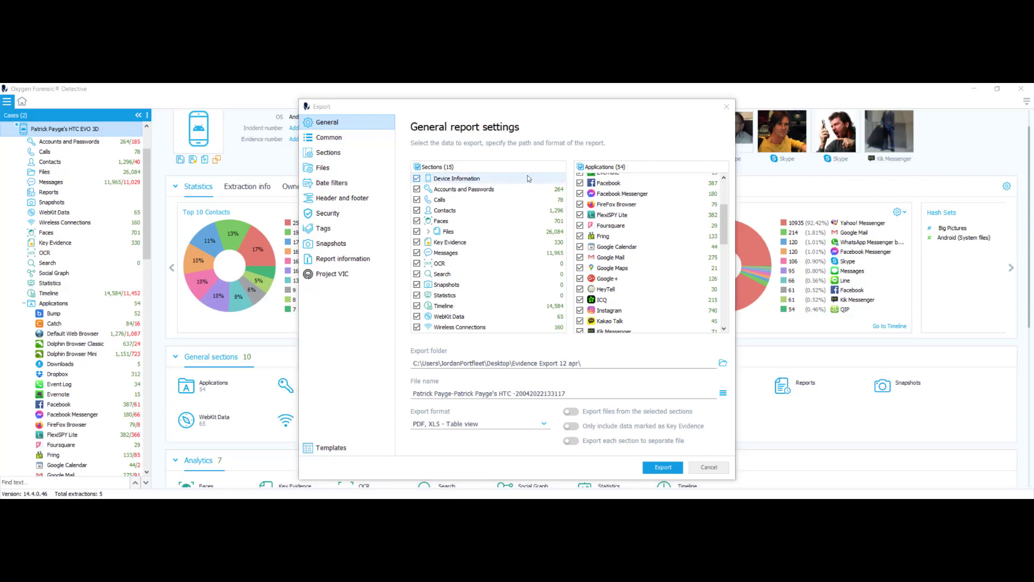
click(329, 138)
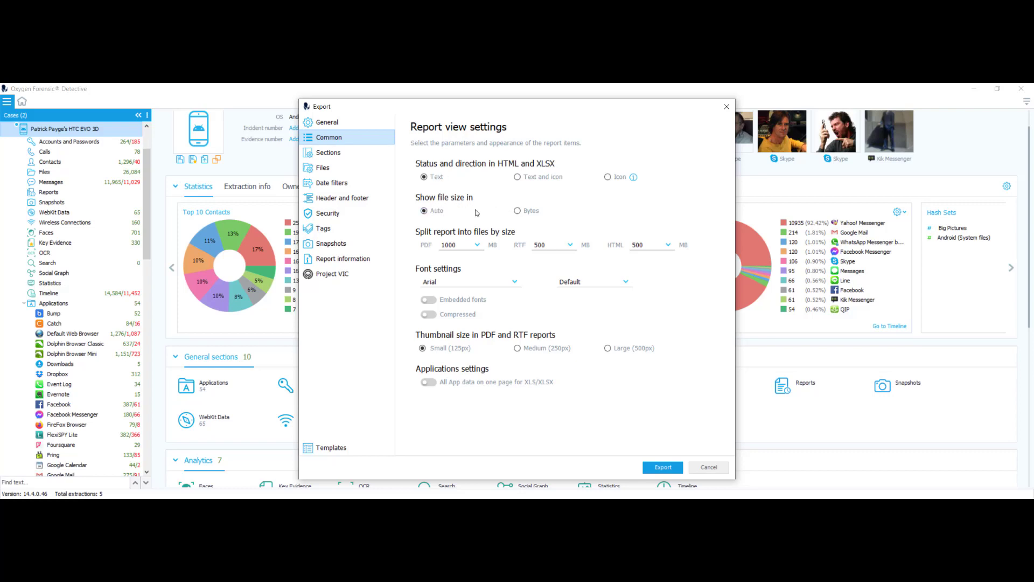
Set file size to Auto, keeping 1000 MB split size, Default font and font toggles off.
click(424, 211)
click(478, 247)
click(585, 266)
click(626, 283)
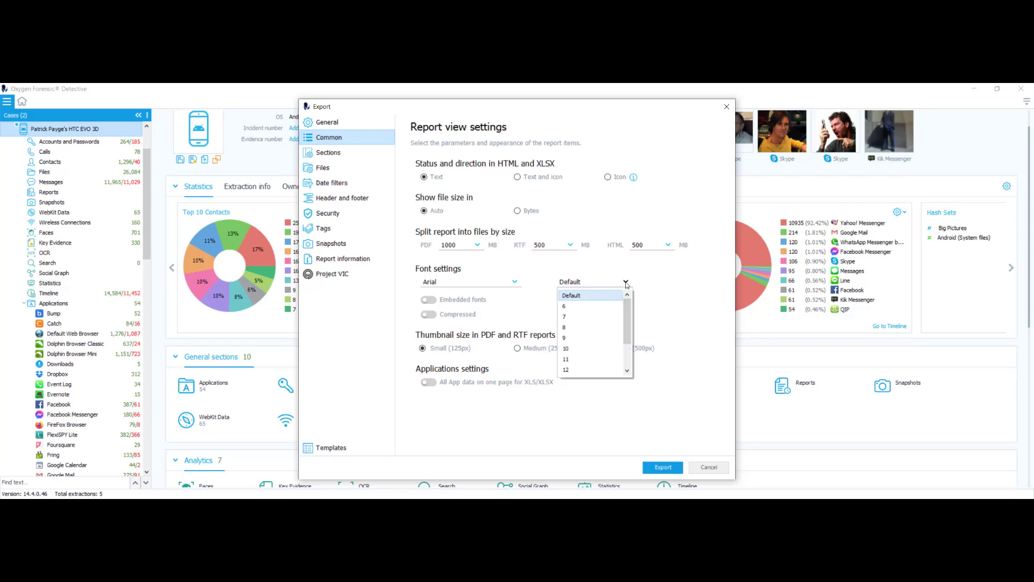
click(576, 295)
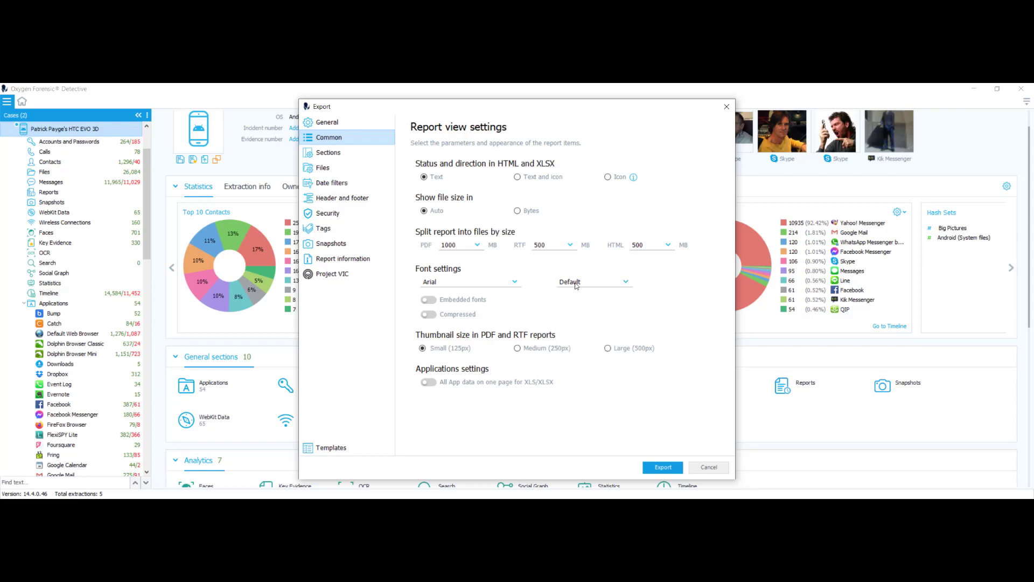
click(429, 301)
click(429, 300)
click(428, 314)
click(429, 315)
Exclude the Photos field from the Device info section.
click(327, 154)
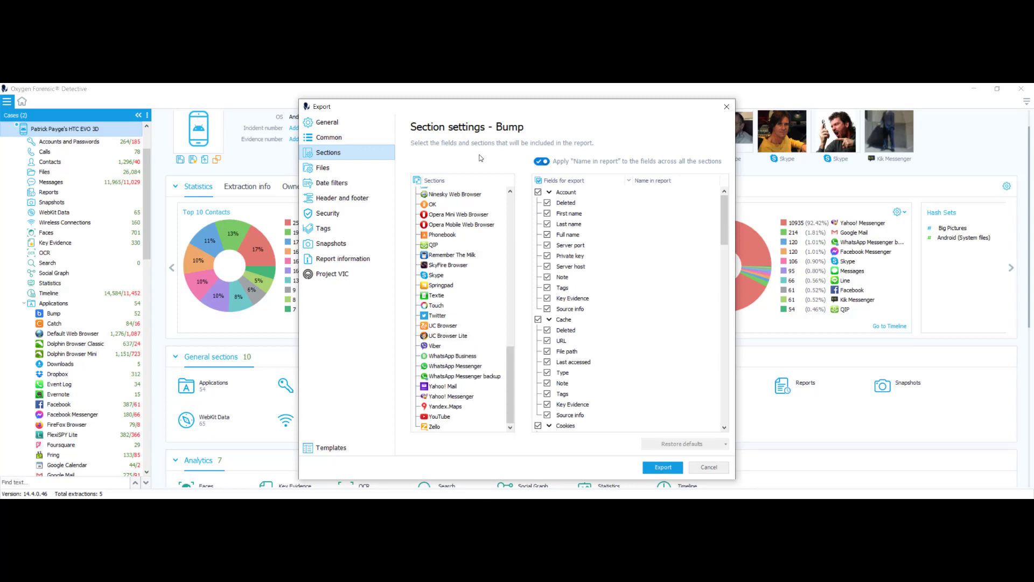
scroll(464, 323, up, 5)
drag(510, 343, 476, 199)
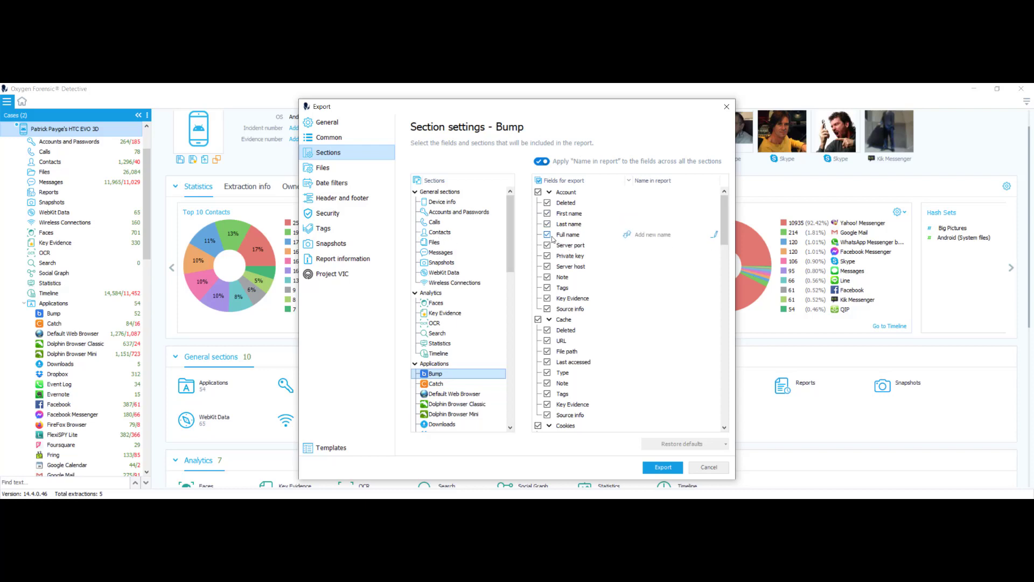
click(425, 204)
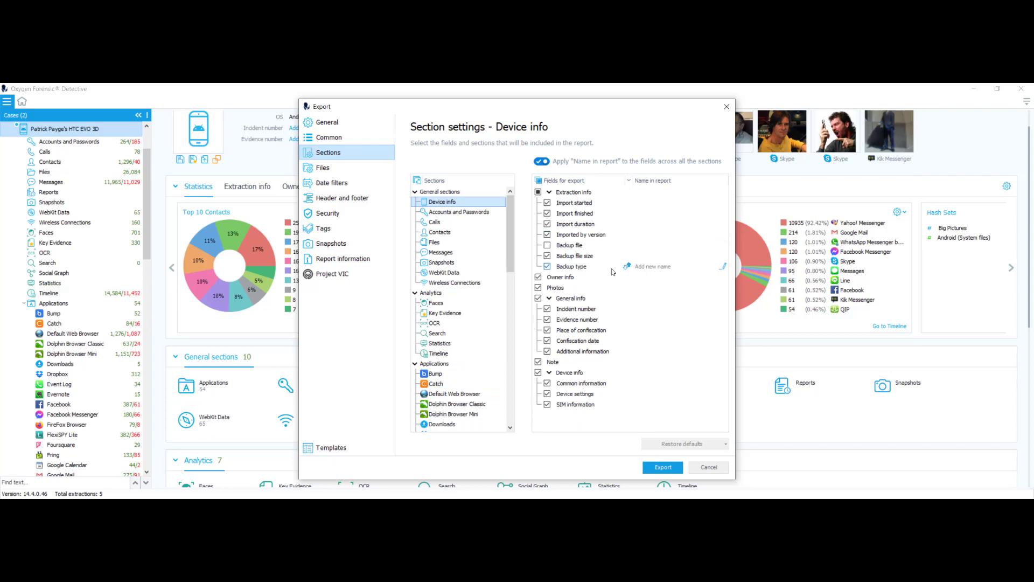
click(538, 289)
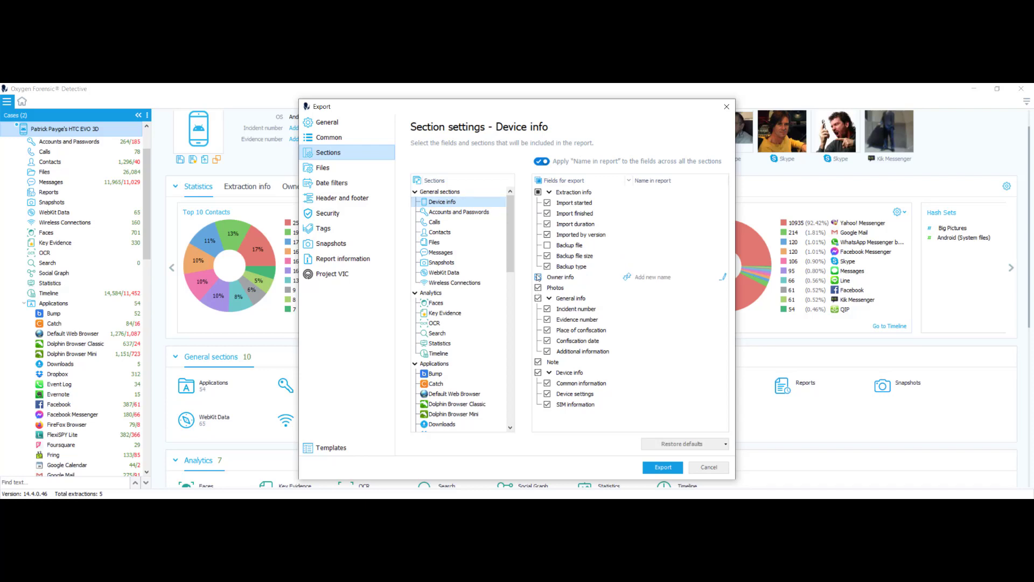
Exclude the Deleted credential field from Accounts and Passwords.
click(453, 221)
click(452, 213)
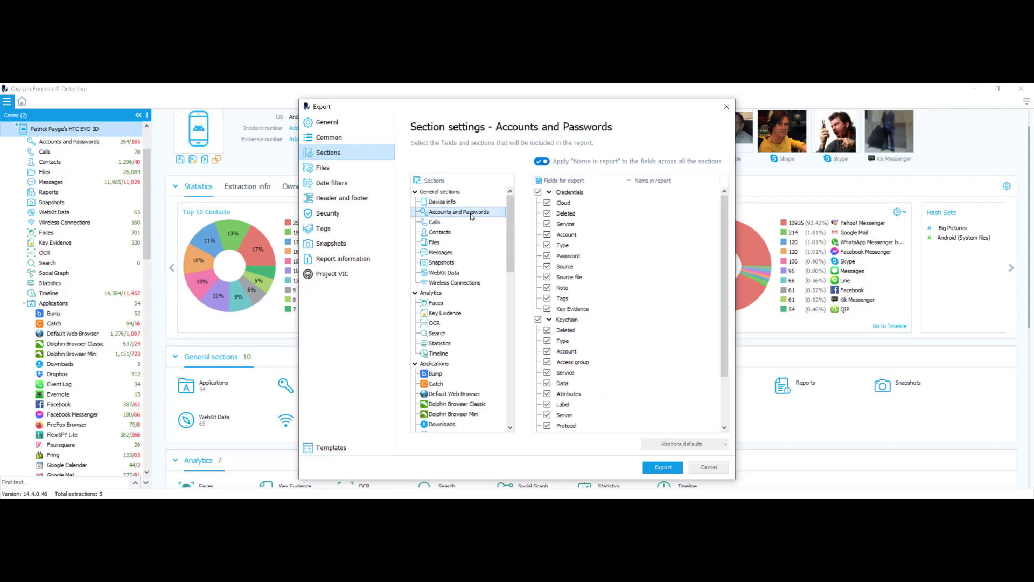
click(548, 214)
click(432, 293)
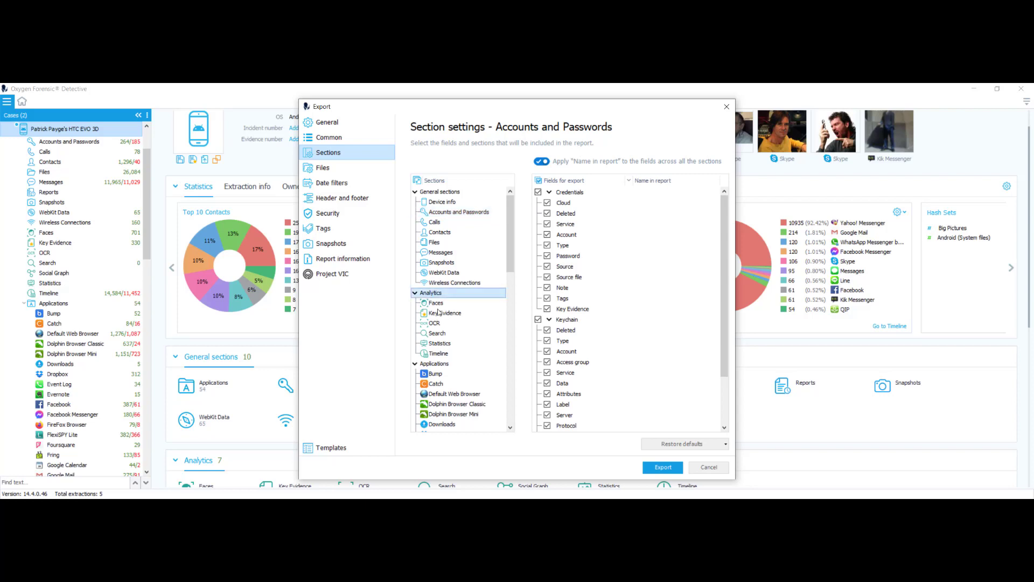
click(437, 304)
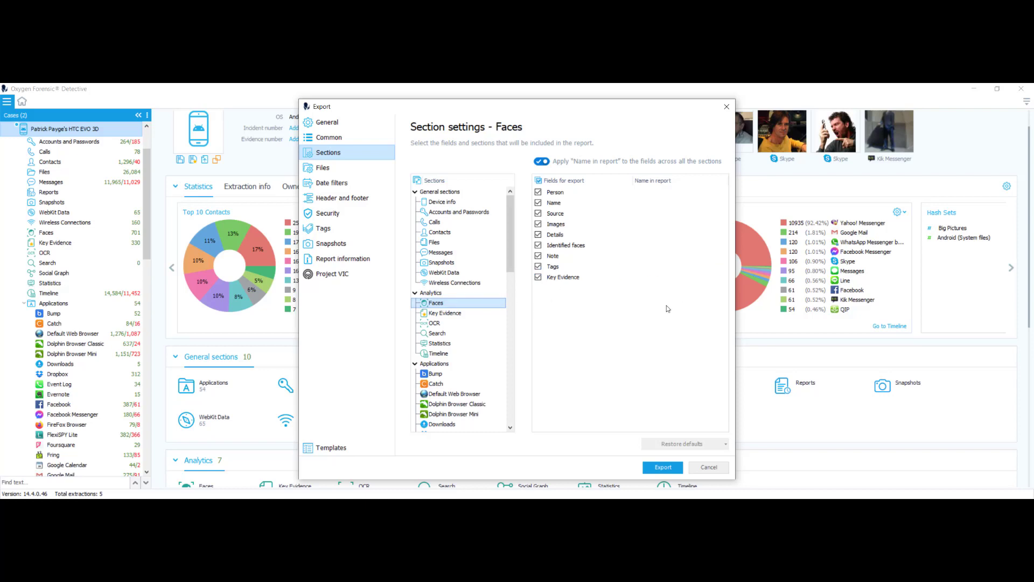
Toggle the Faces Tags and Note fields, leaving all Faces fields included.
click(538, 267)
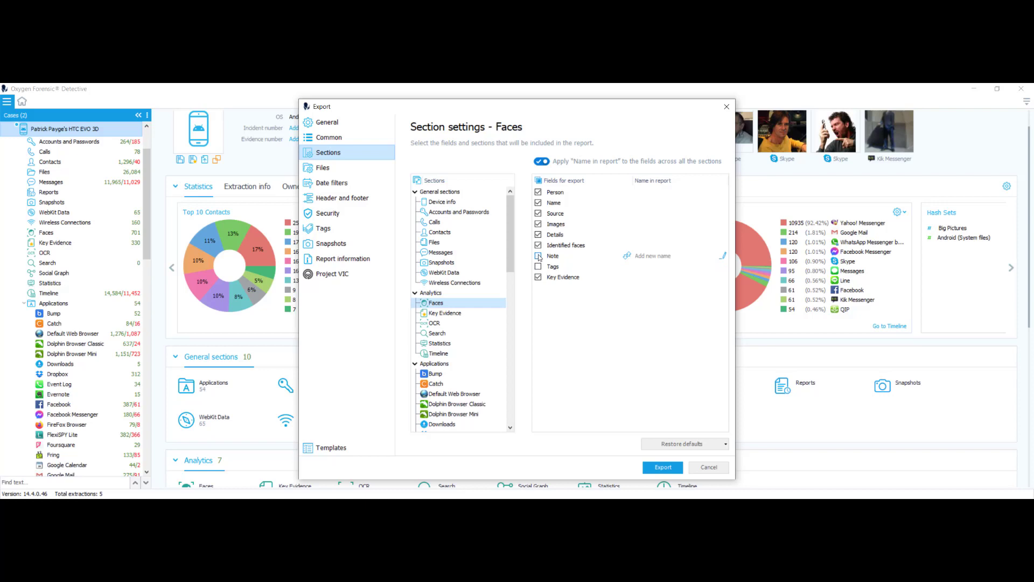
click(538, 256)
click(538, 266)
Toggle Viber's Cache\Images Deleted field off and back on.
scroll(472, 306, down, 2)
click(439, 303)
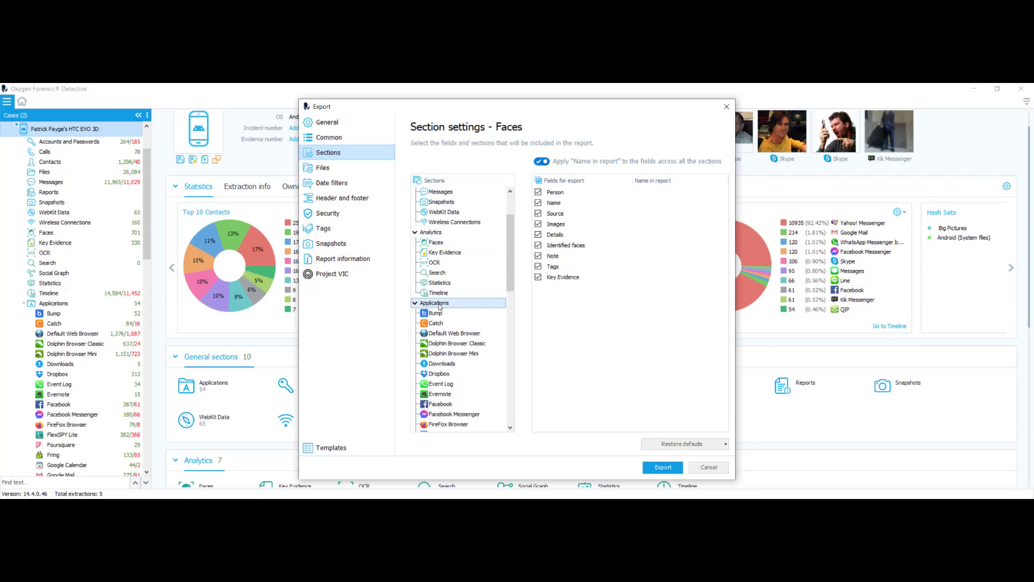
scroll(441, 306, down, 13)
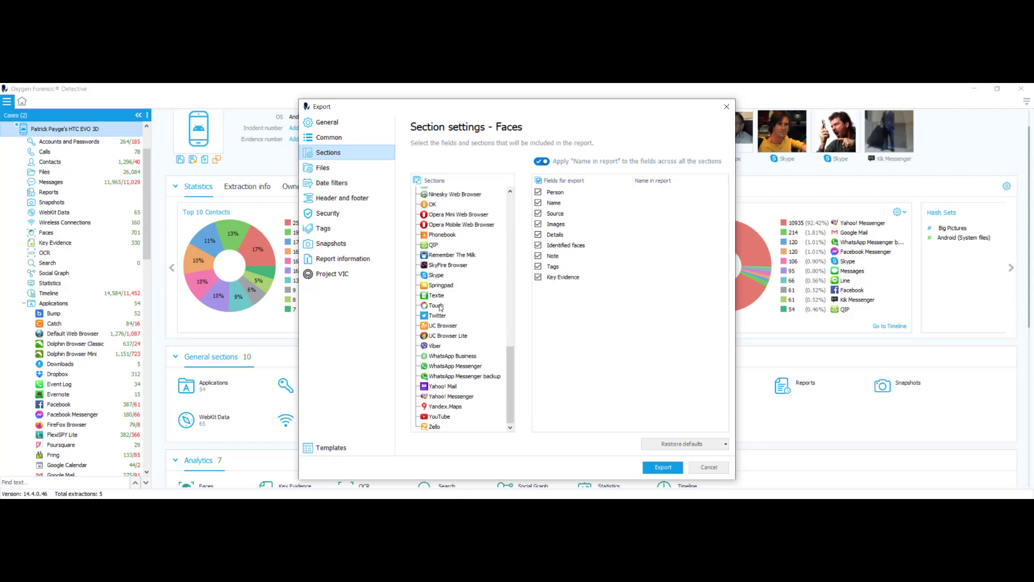
click(435, 346)
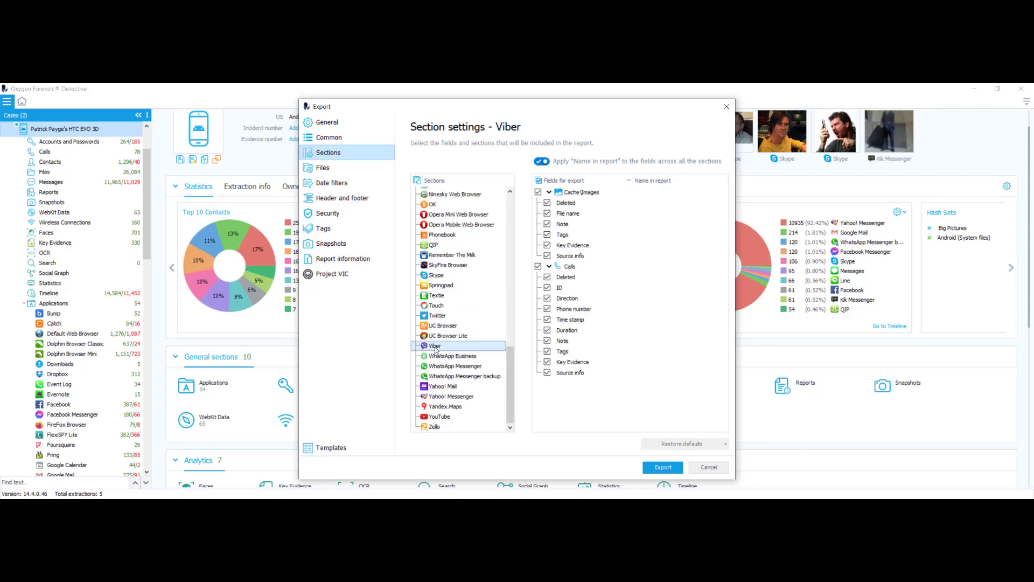
click(570, 205)
click(548, 203)
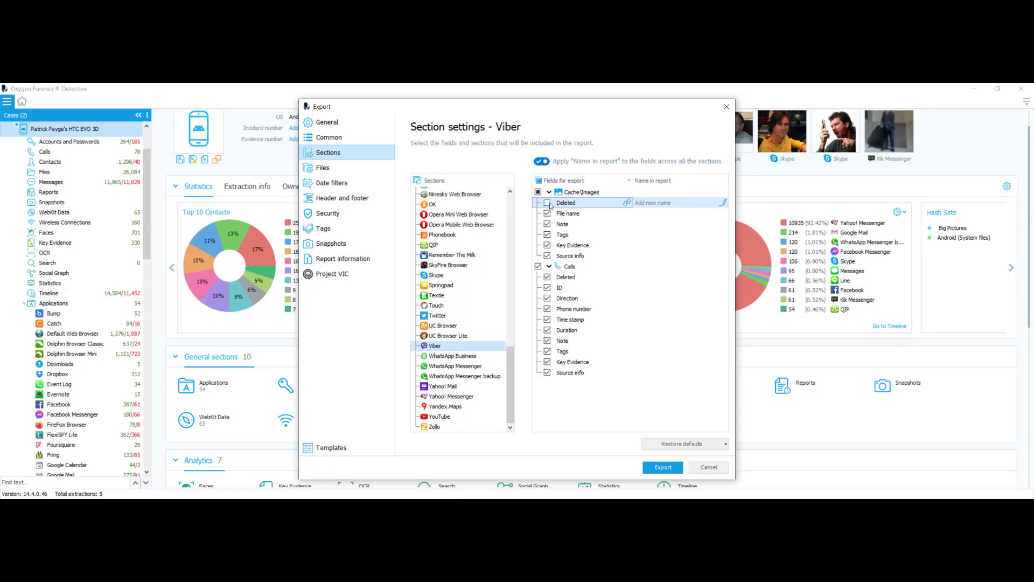
click(548, 203)
Restore the default section field settings.
scroll(452, 310, up, 20)
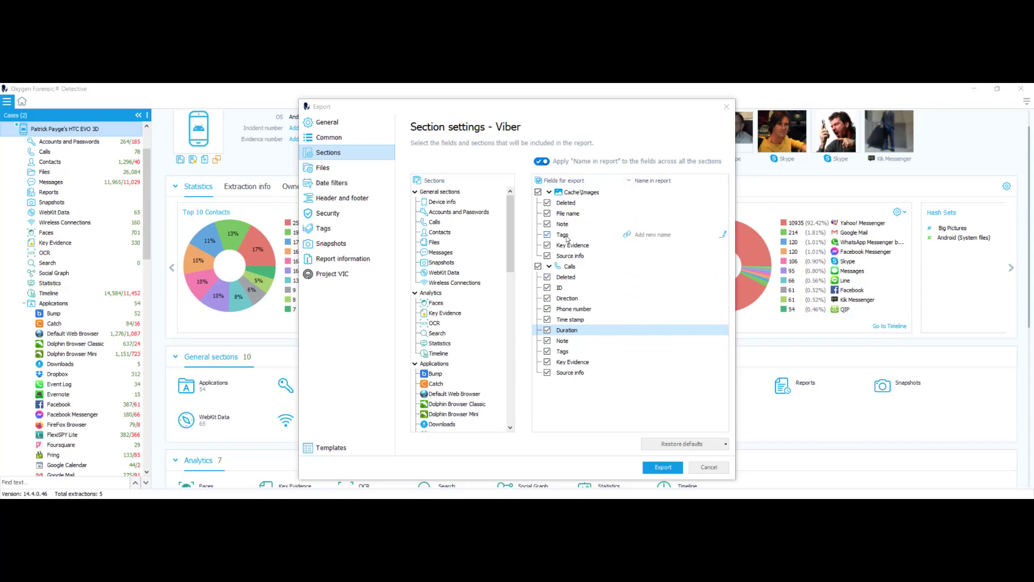
click(726, 444)
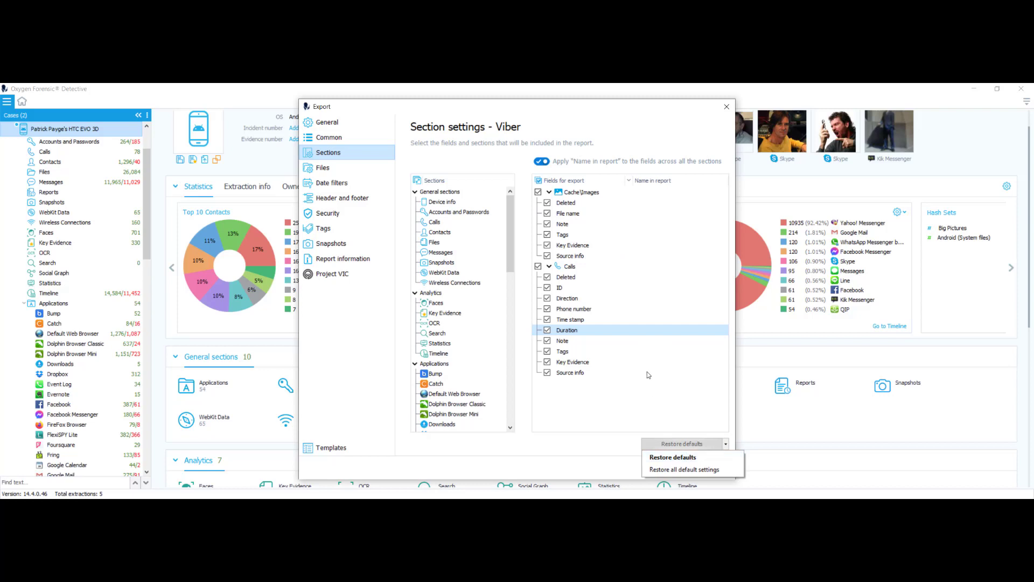
click(685, 469)
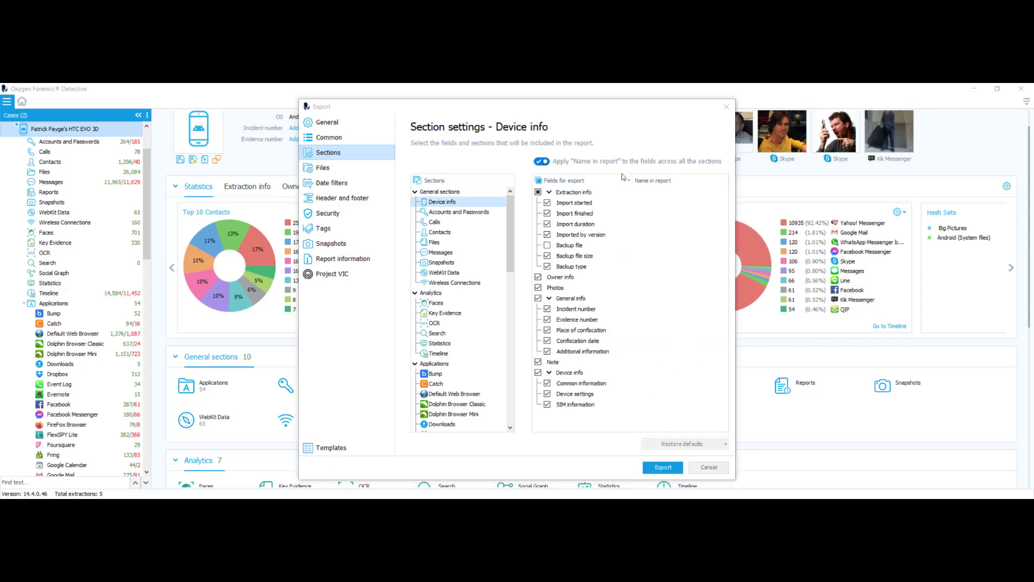
In Files, try Export files and a new filter, then restore the file export defaults.
click(323, 170)
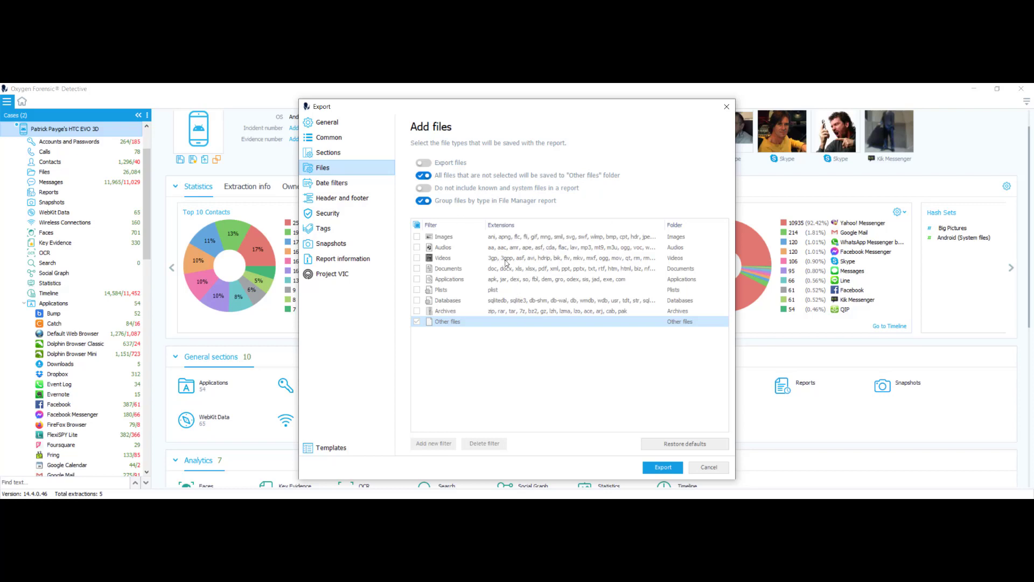
click(423, 163)
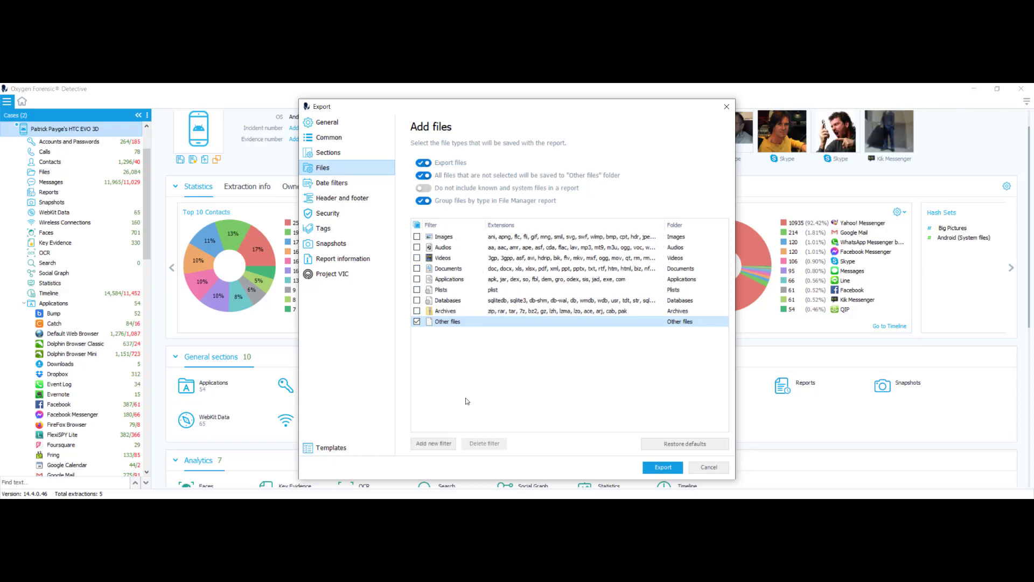
click(428, 446)
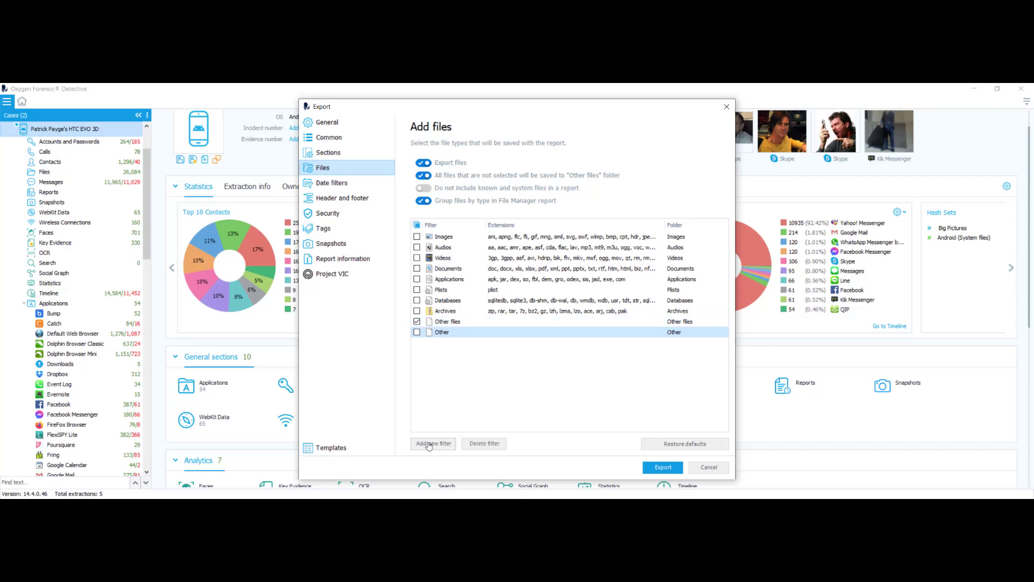
click(493, 445)
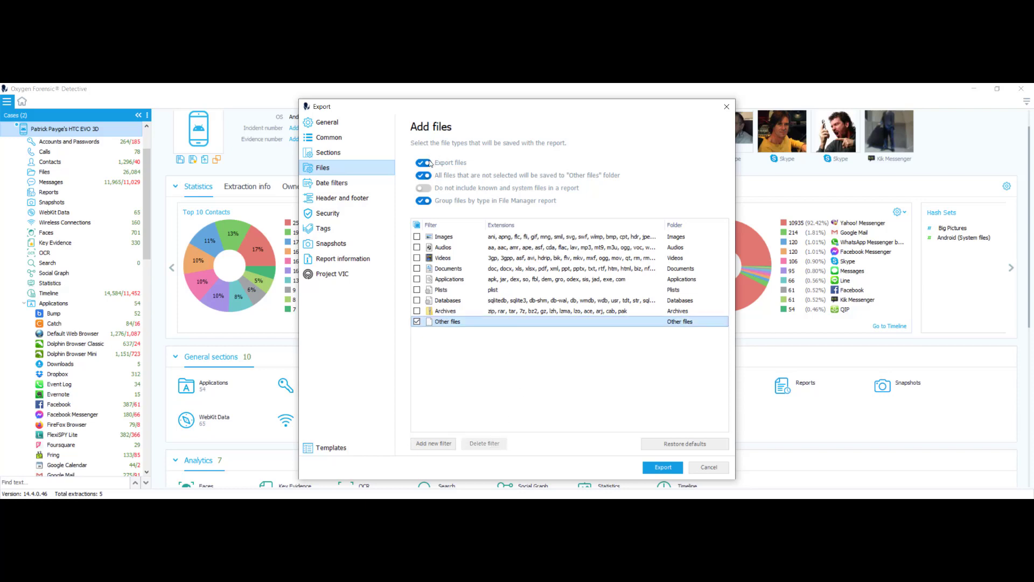
click(681, 442)
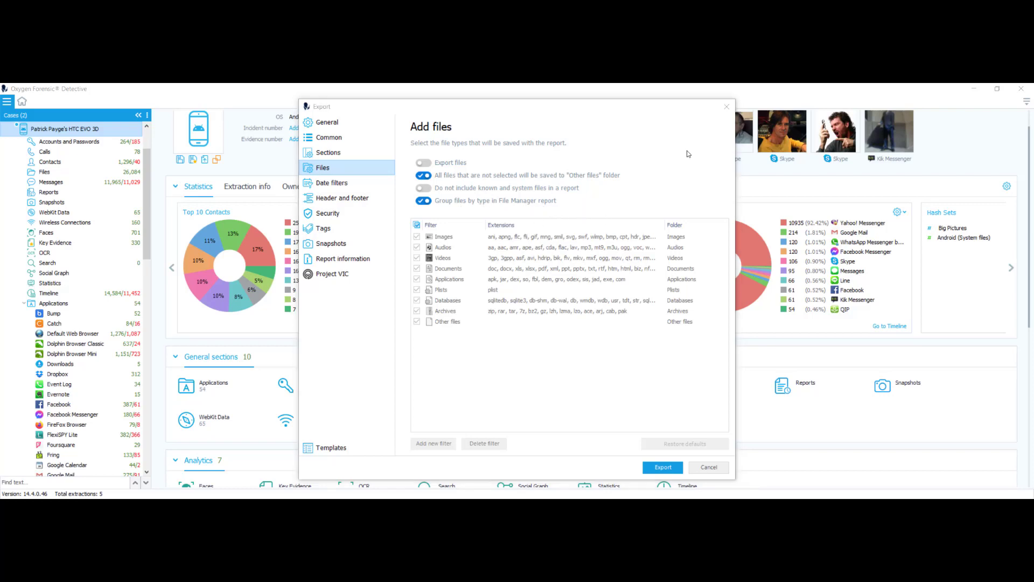
Edit the first date filter to span 08/31/2012 to 09/08/2012.
click(337, 185)
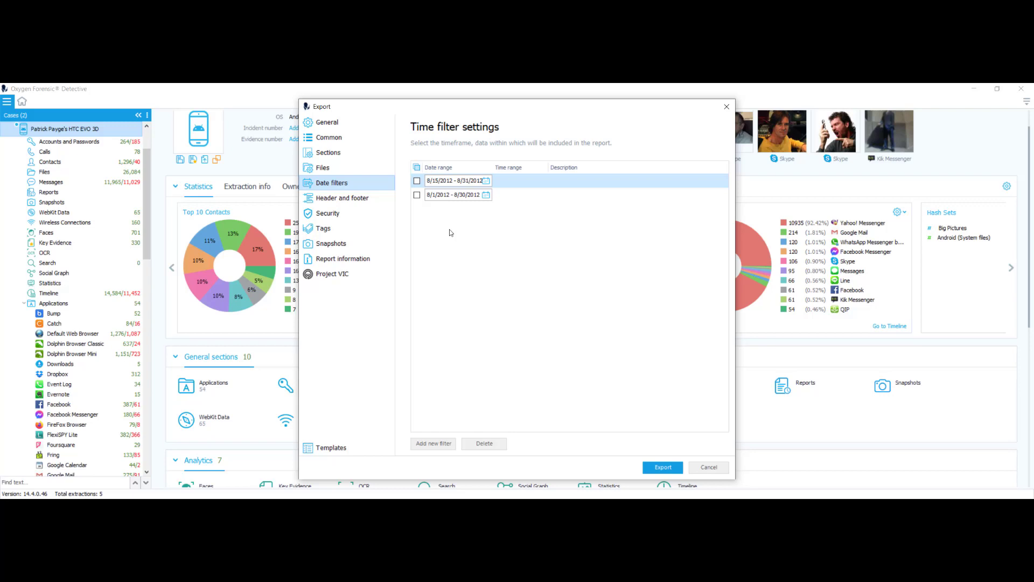
double_click(454, 184)
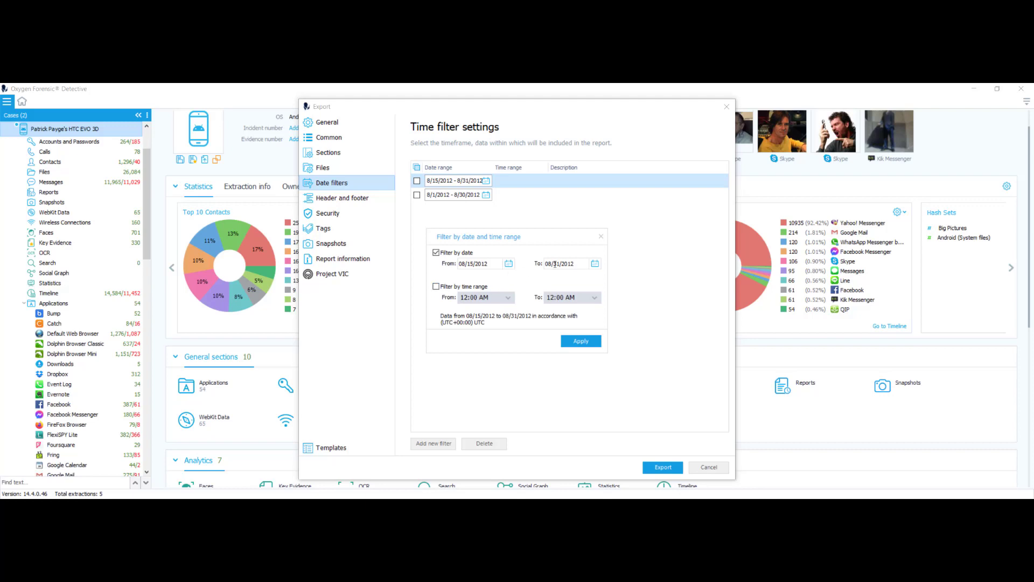
click(509, 263)
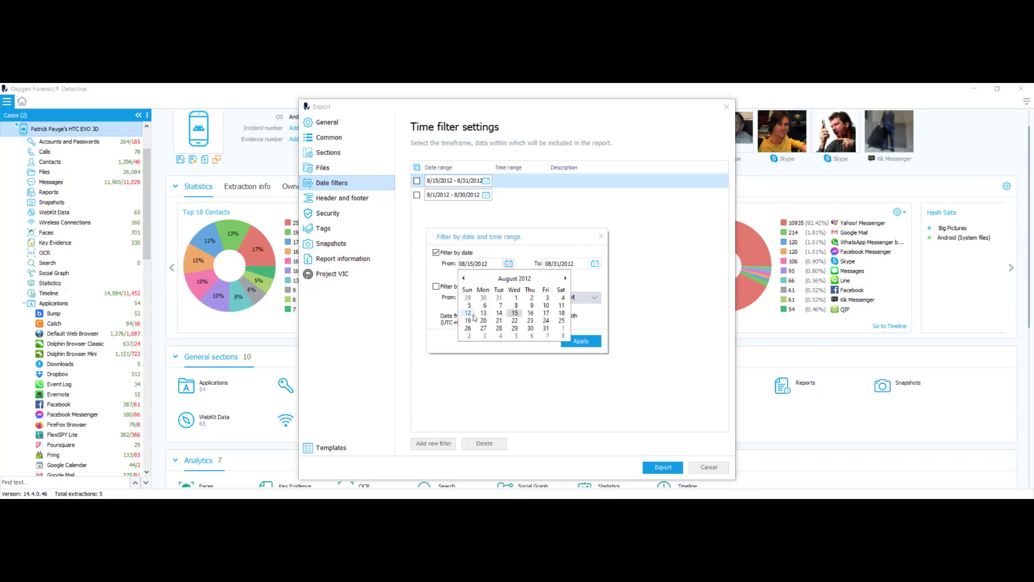
click(545, 328)
click(595, 263)
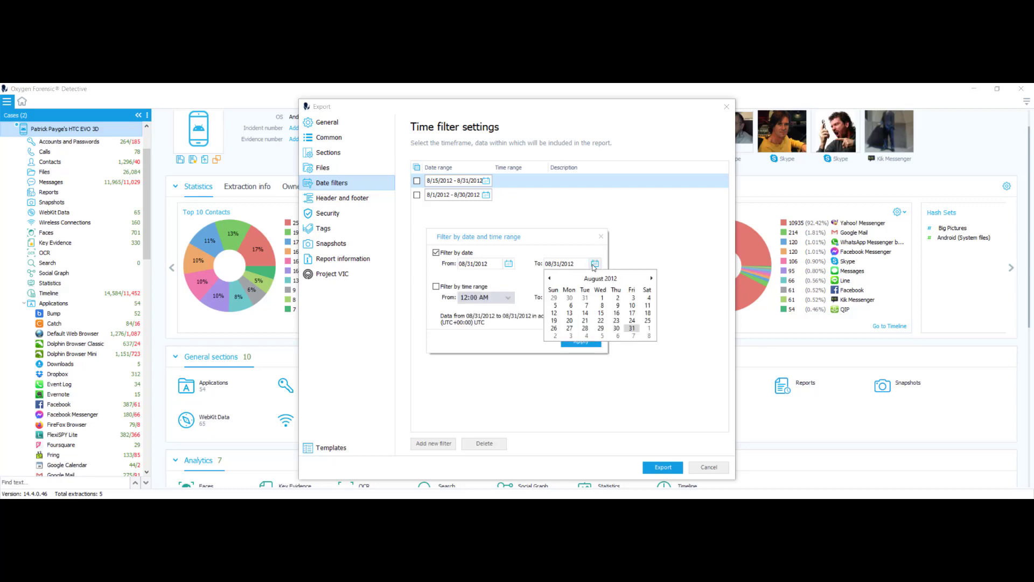
click(649, 279)
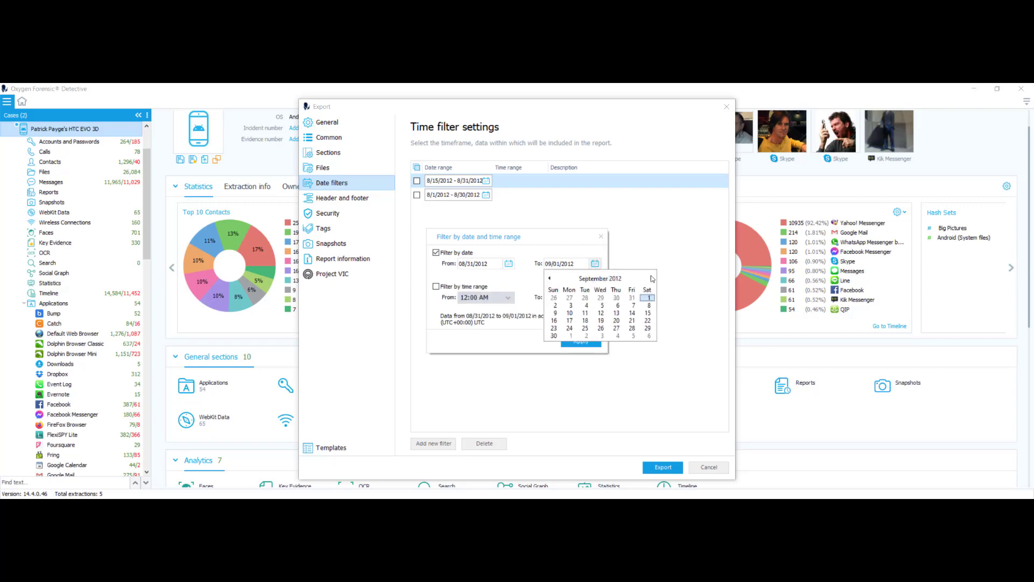
click(650, 306)
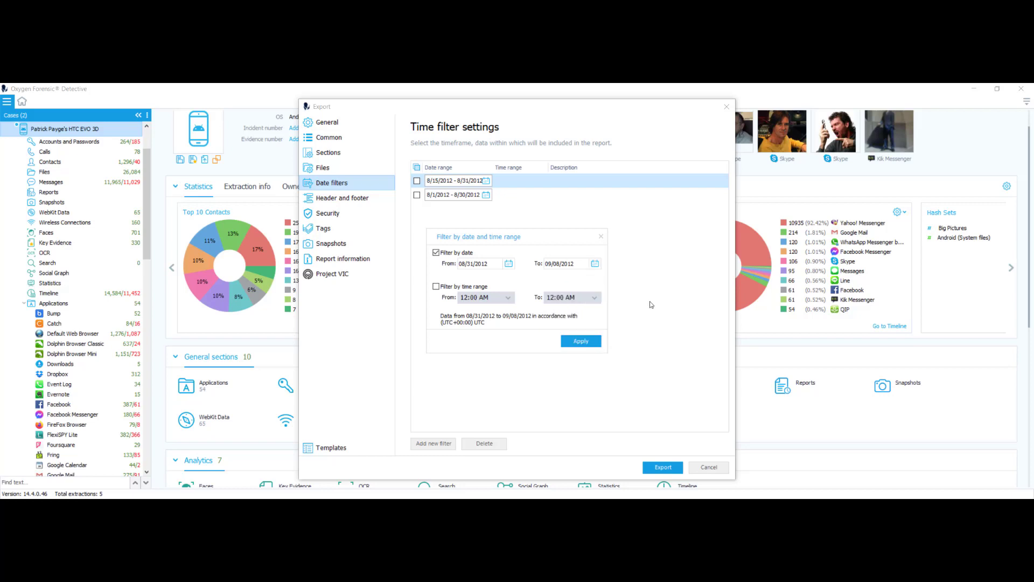
Limit that filter to 1:00–7:00 AM, apply it, and tick it.
click(437, 287)
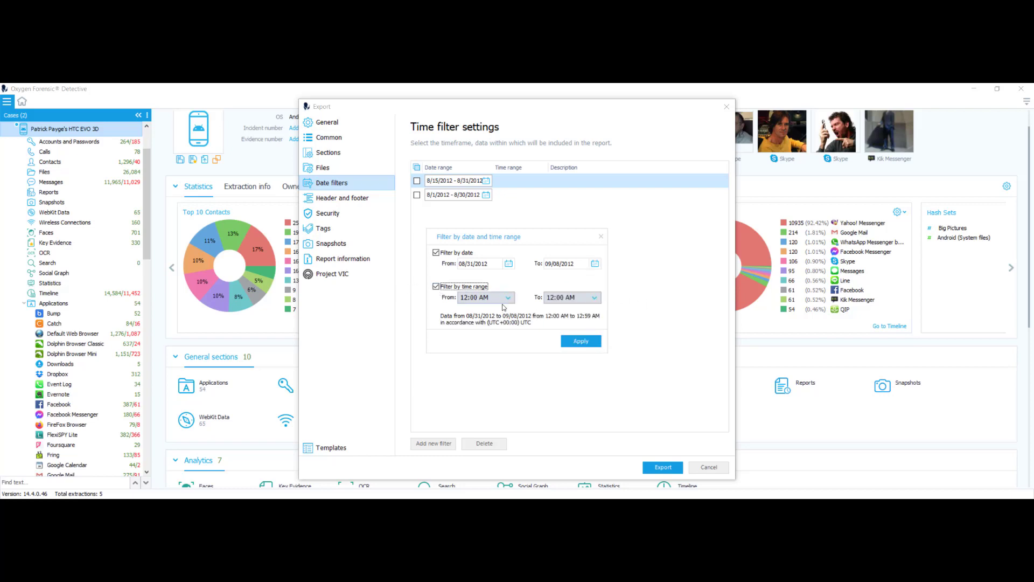
click(511, 299)
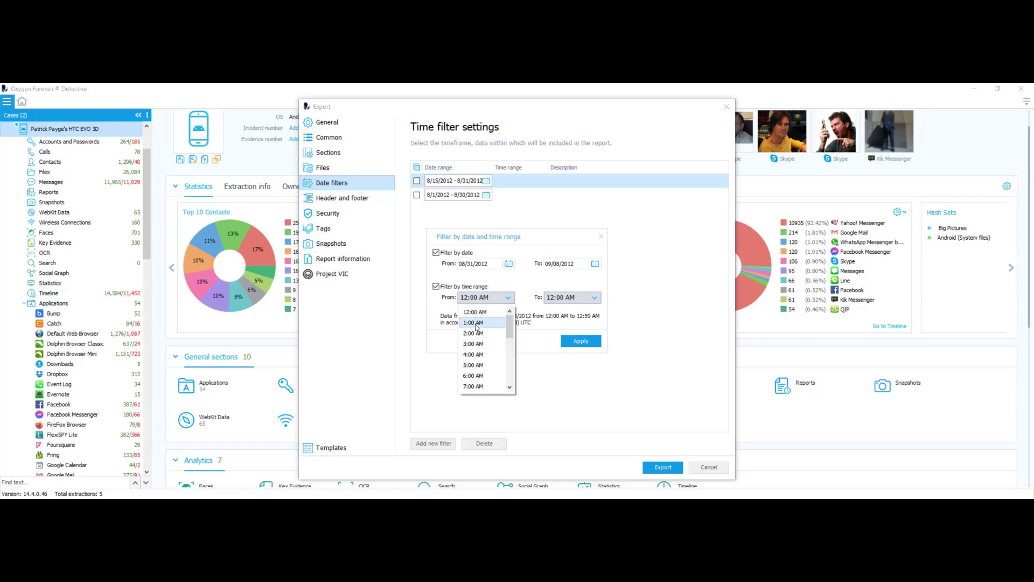
click(479, 319)
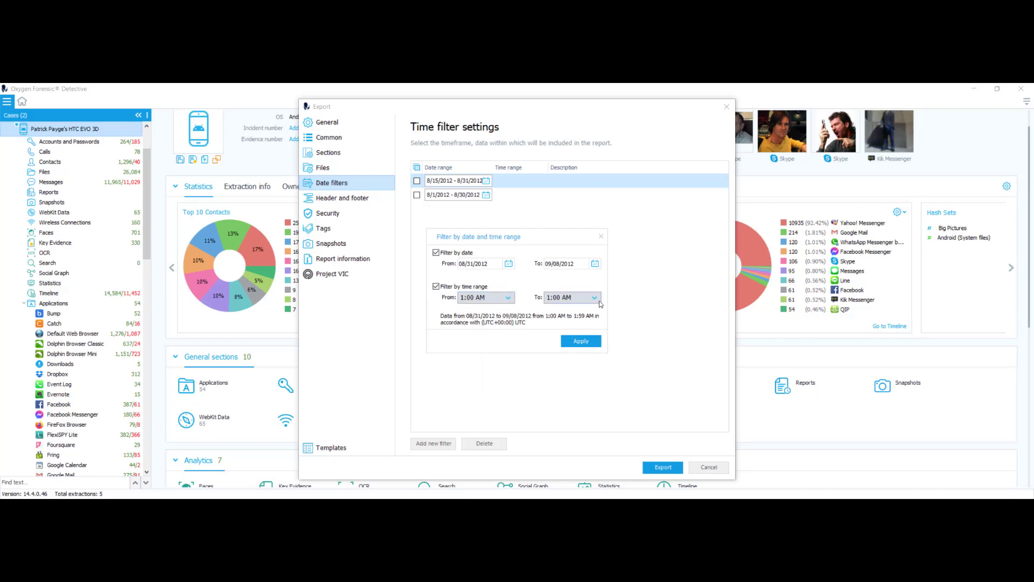
click(594, 299)
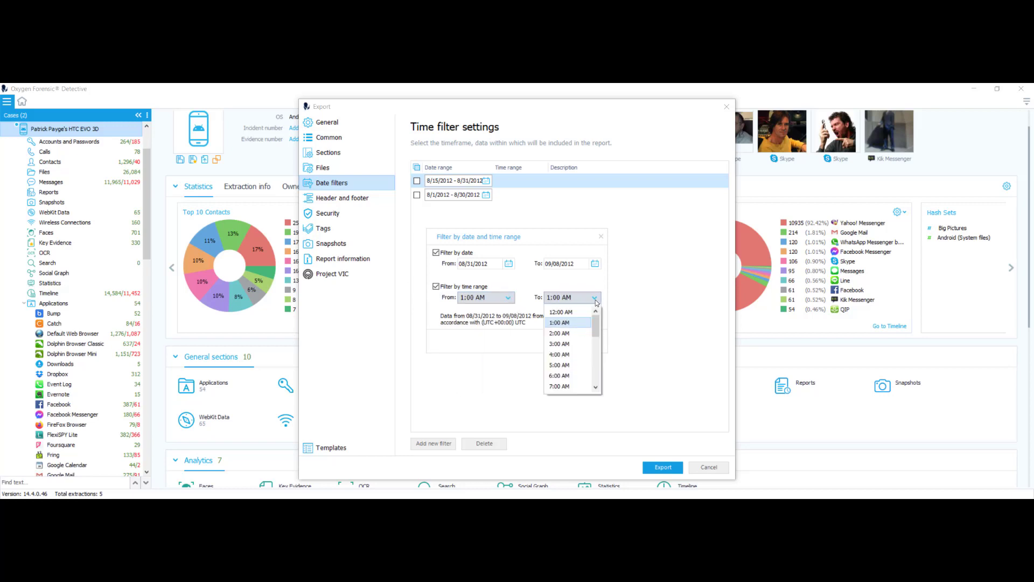
click(560, 389)
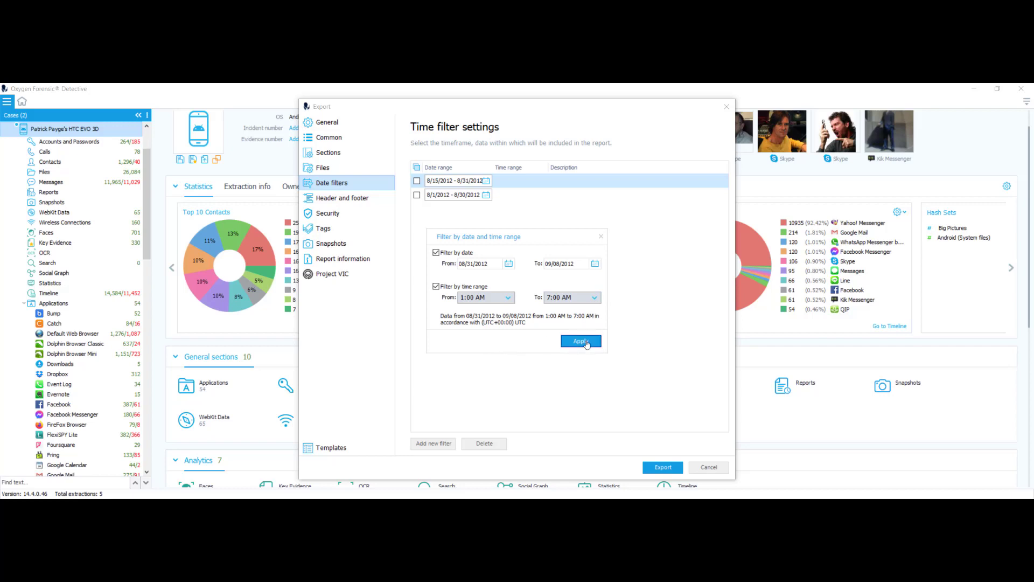
click(581, 342)
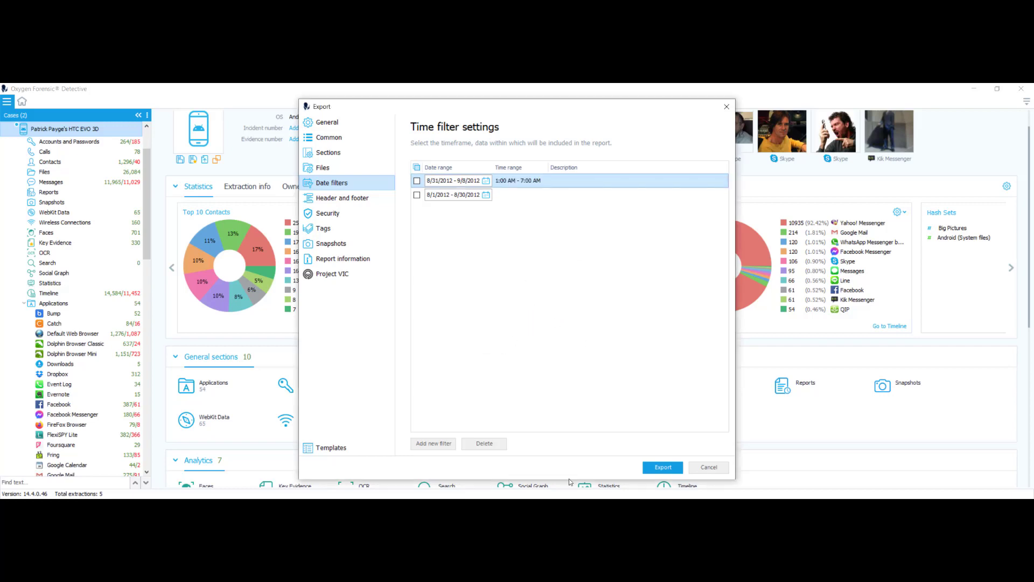
click(418, 181)
Add a new 1/1/2000–4/20/2022 date filter limited to 2:00–7:00 AM.
click(439, 446)
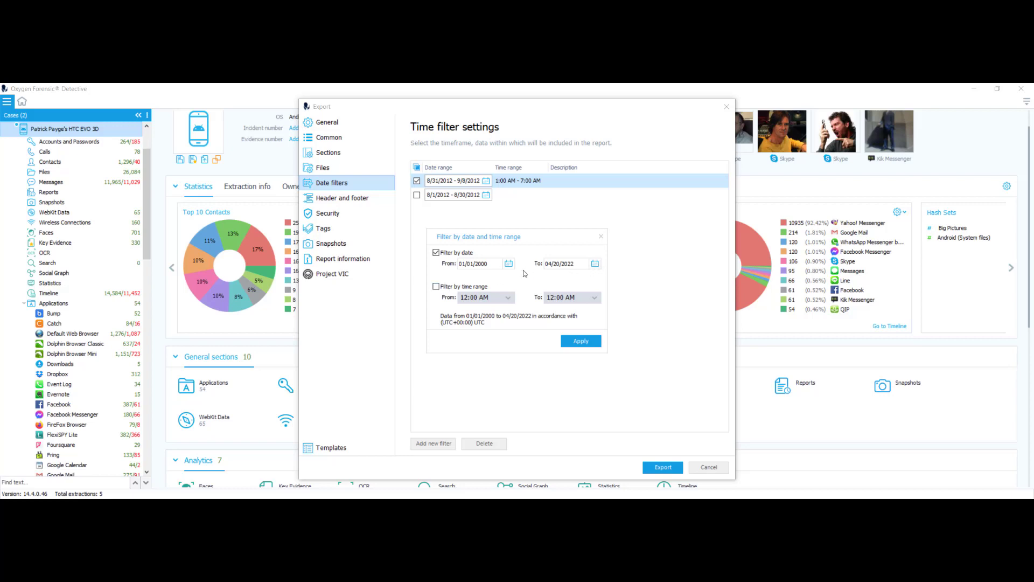
click(436, 287)
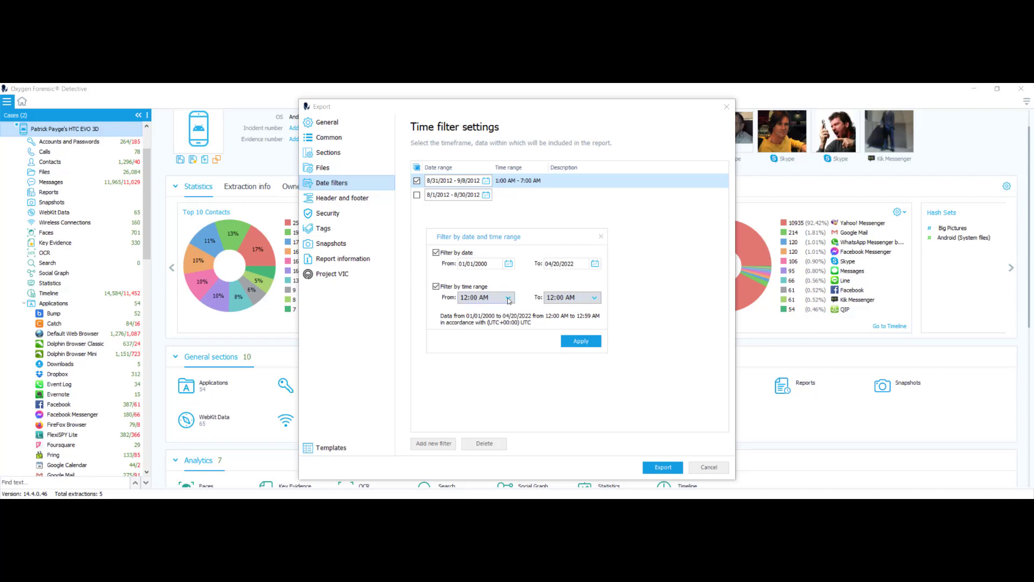
click(508, 299)
click(490, 334)
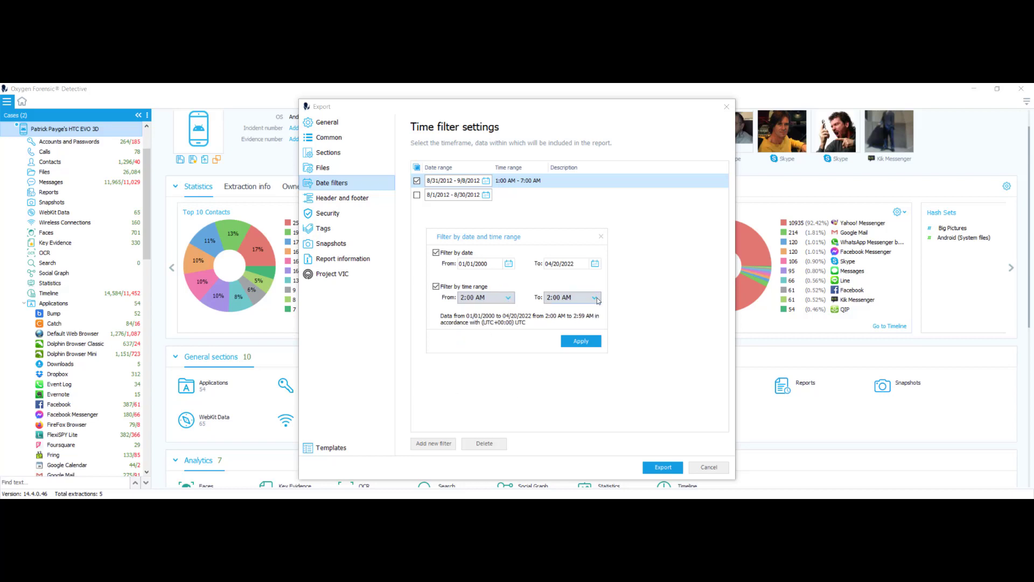
click(594, 298)
click(560, 387)
click(593, 344)
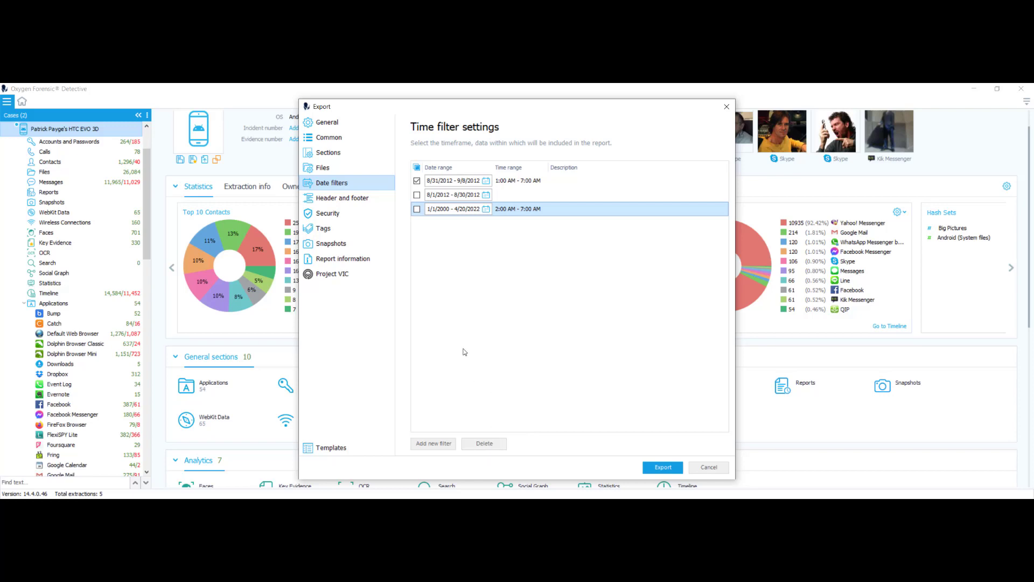
Untick the 8/31/2012–9/8/2012 filter and delete the new 1/1/2000–4/20/2022 filter.
click(417, 180)
click(417, 210)
click(490, 444)
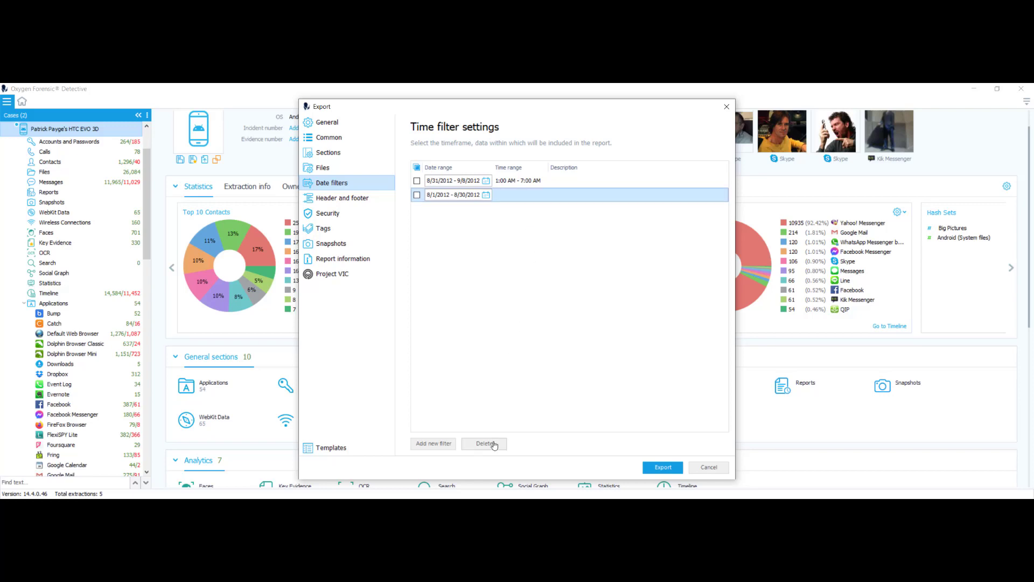
Load download.png as the report's main header image.
click(347, 201)
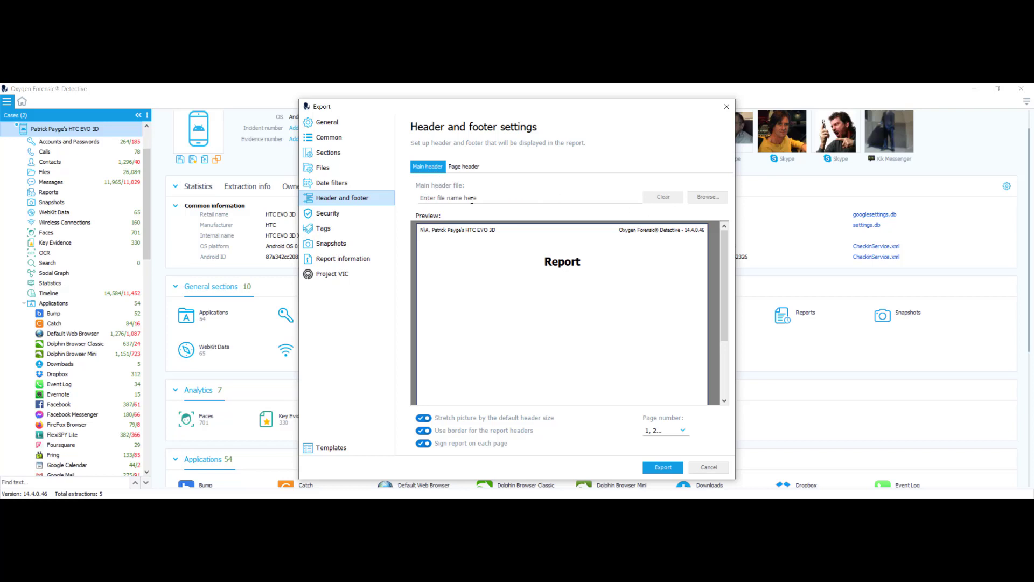
click(693, 202)
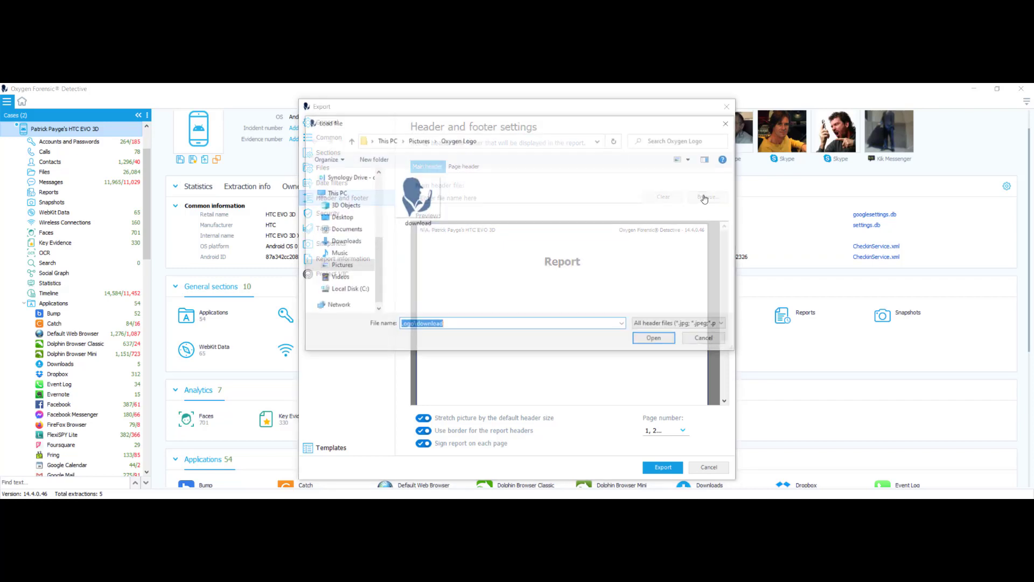
click(429, 198)
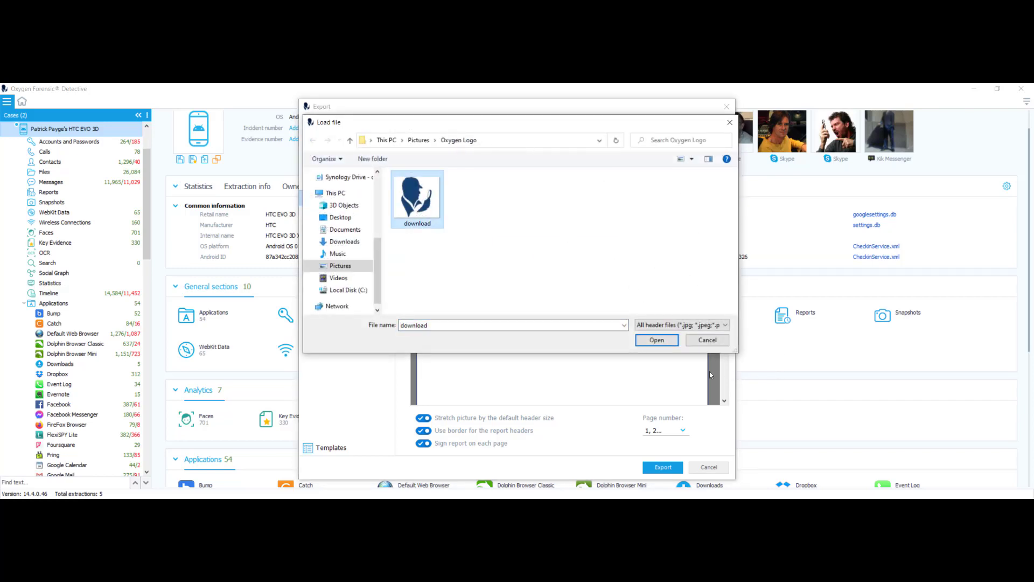
click(663, 341)
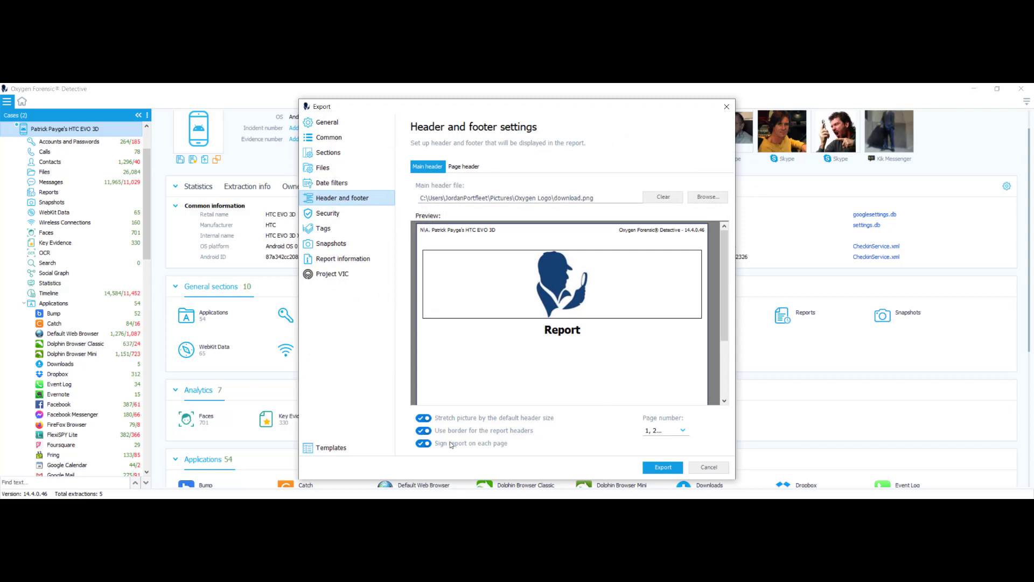
Leave the header logo unstretched with a border, no per-page signature, and 1, 2... page numbering.
click(427, 419)
click(427, 419)
click(426, 431)
click(425, 431)
click(426, 443)
click(426, 443)
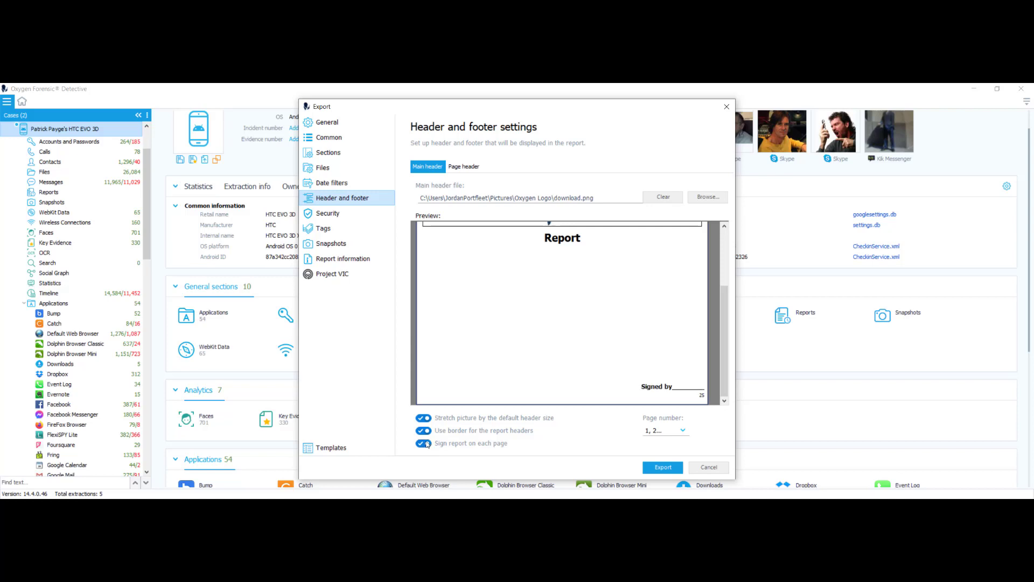
click(425, 444)
click(426, 443)
click(426, 444)
click(681, 430)
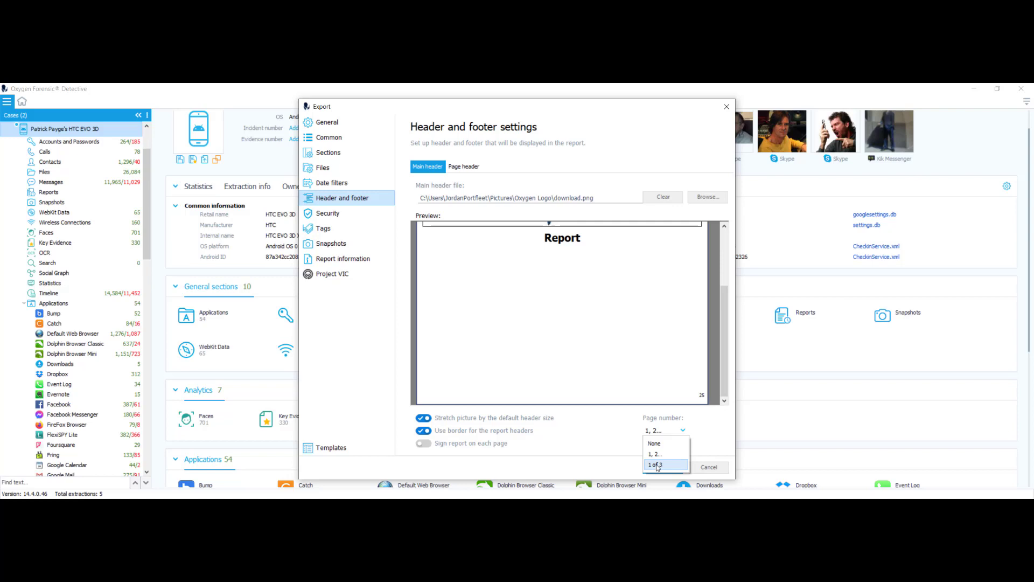
click(599, 420)
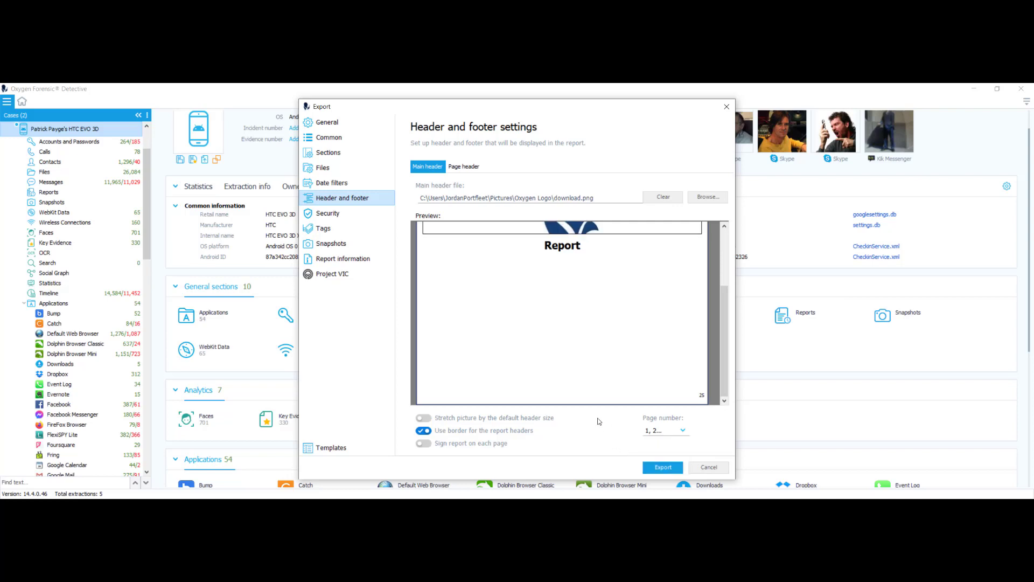
click(459, 167)
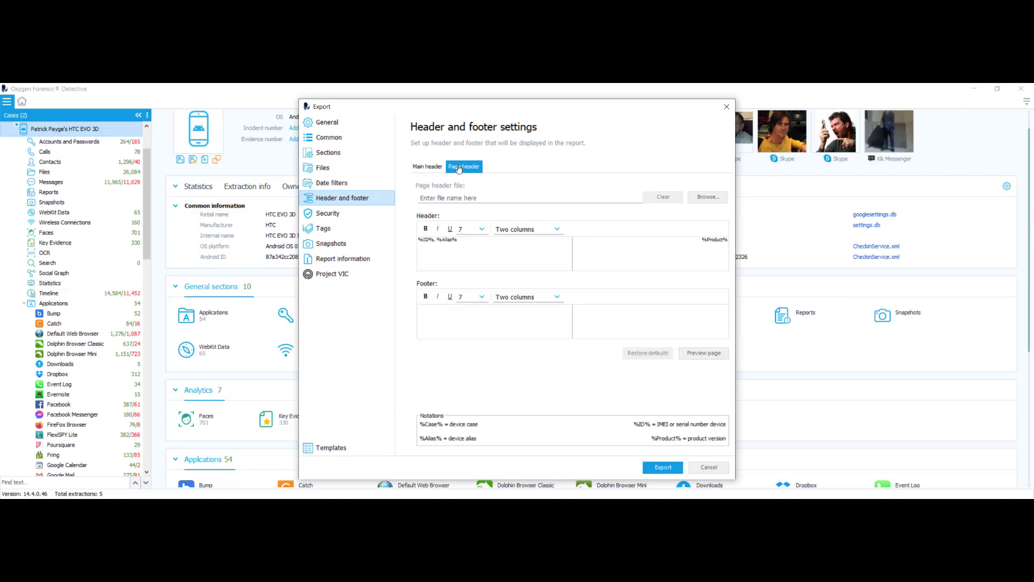
Set download.png as the page header image and preview a report page with it.
click(707, 197)
click(409, 197)
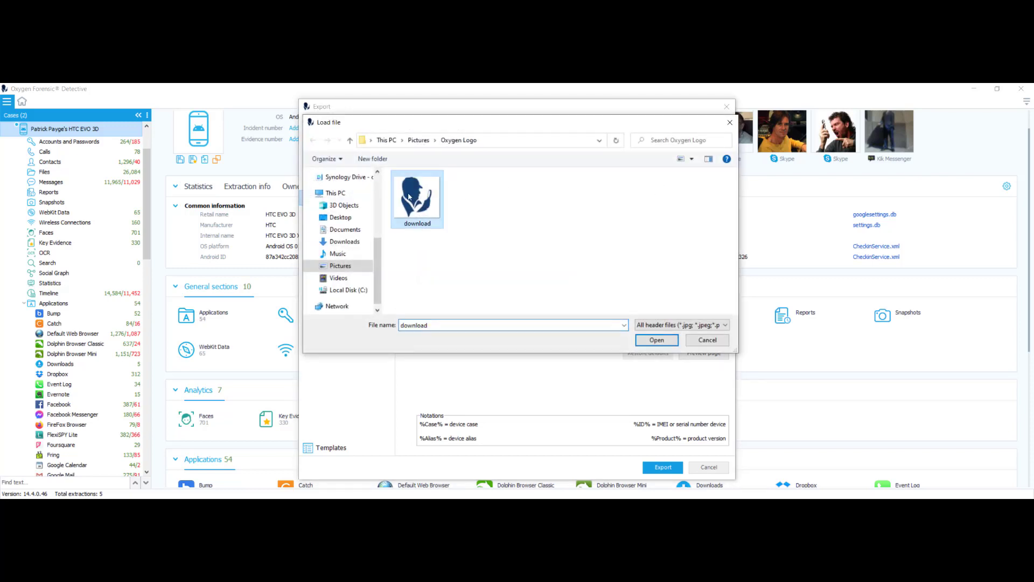
click(656, 341)
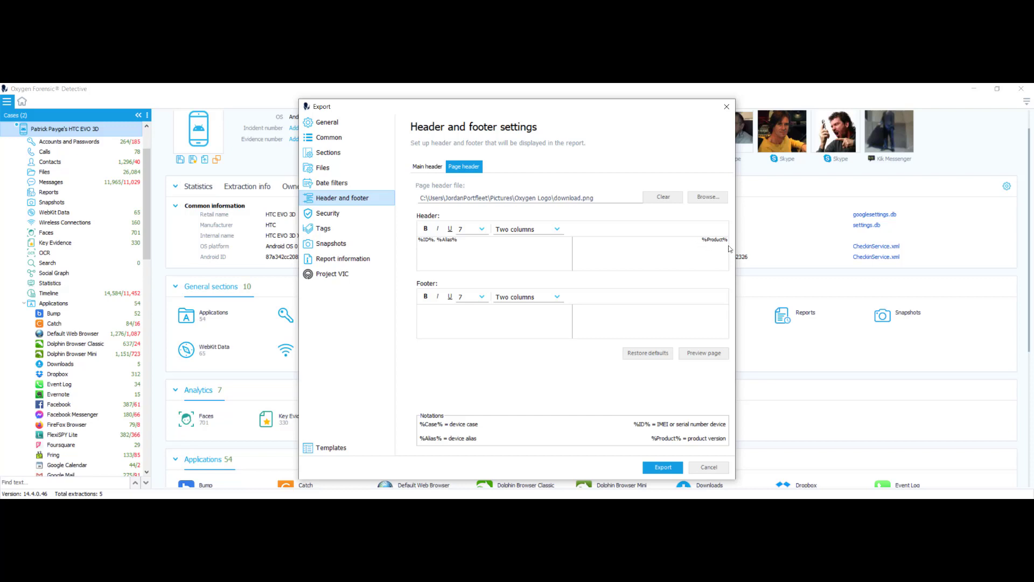
click(696, 356)
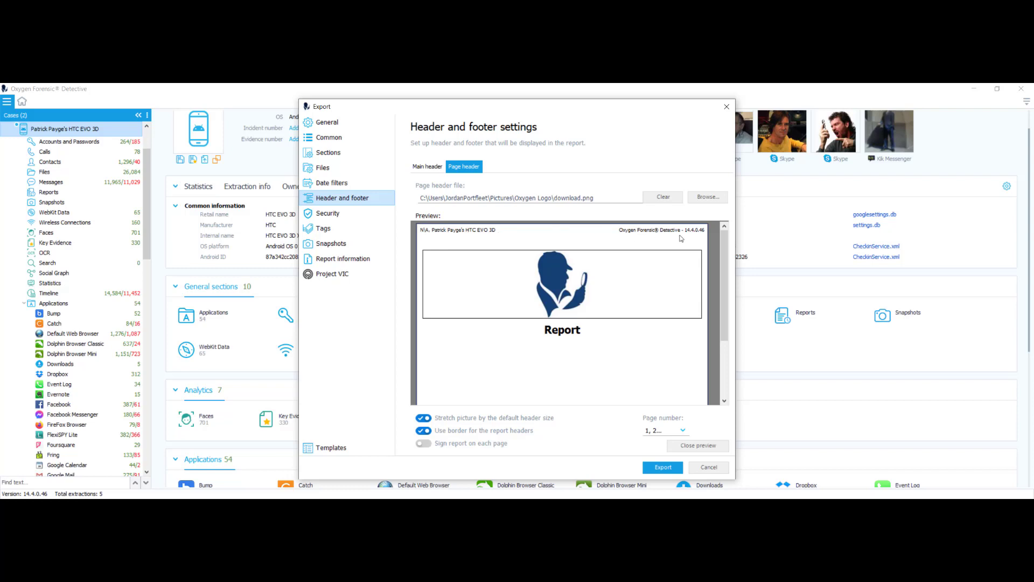
click(698, 445)
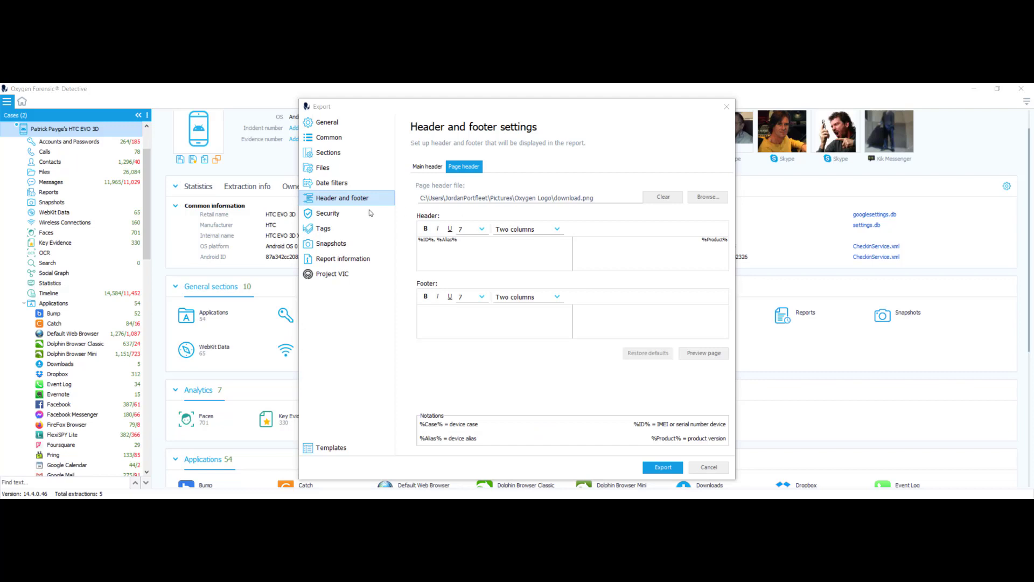
Replace the PDF report's opening password with a new one, leaving XLS and XLSX exports unprotected.
click(331, 214)
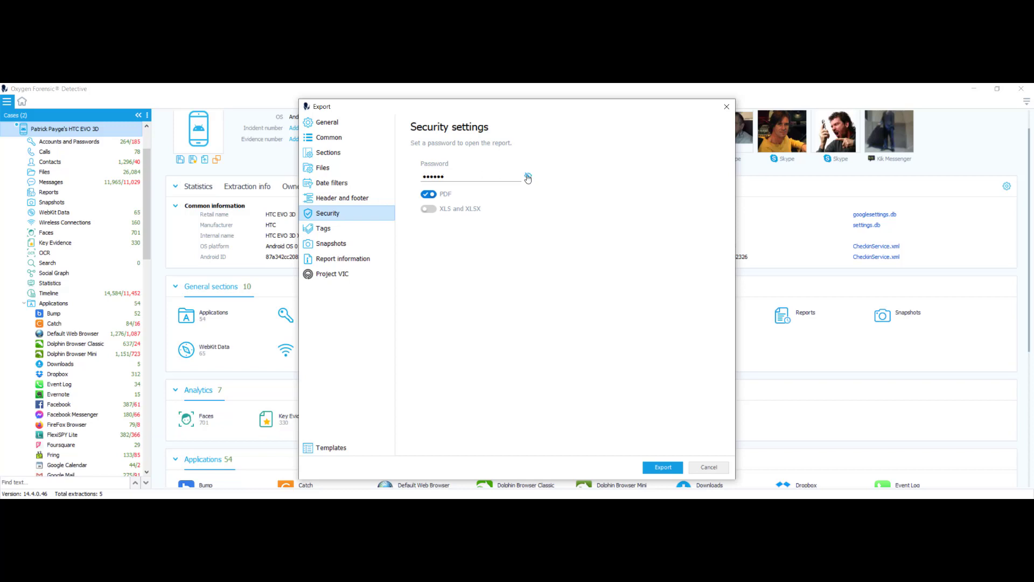
click(528, 178)
key(BackSpace)
key(BackSpace)
key(BackSpace)
key(BackSpace)
key(BackSpace)
key(BackSpace)
text(oxygen)
click(430, 210)
click(430, 209)
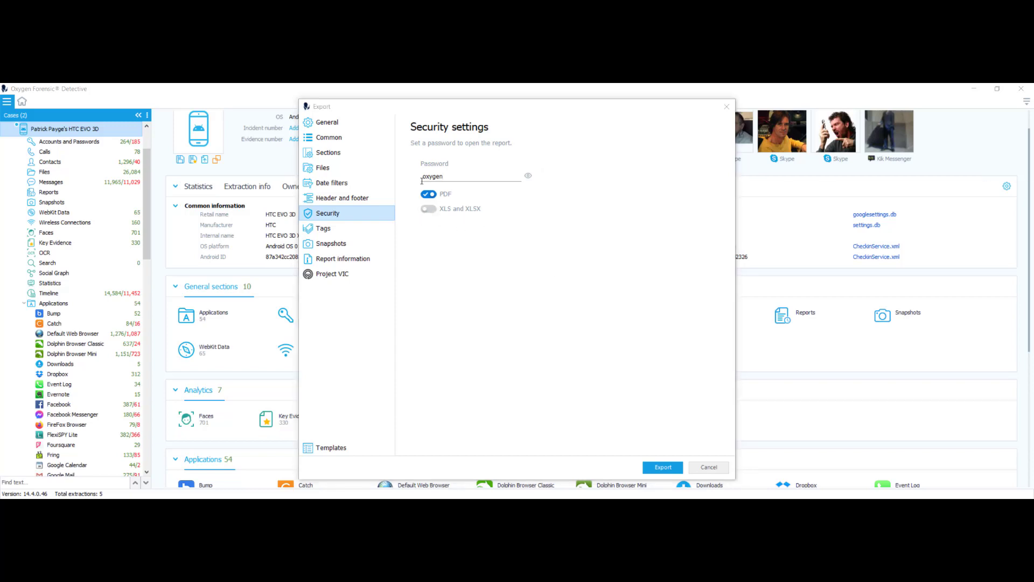
click(327, 231)
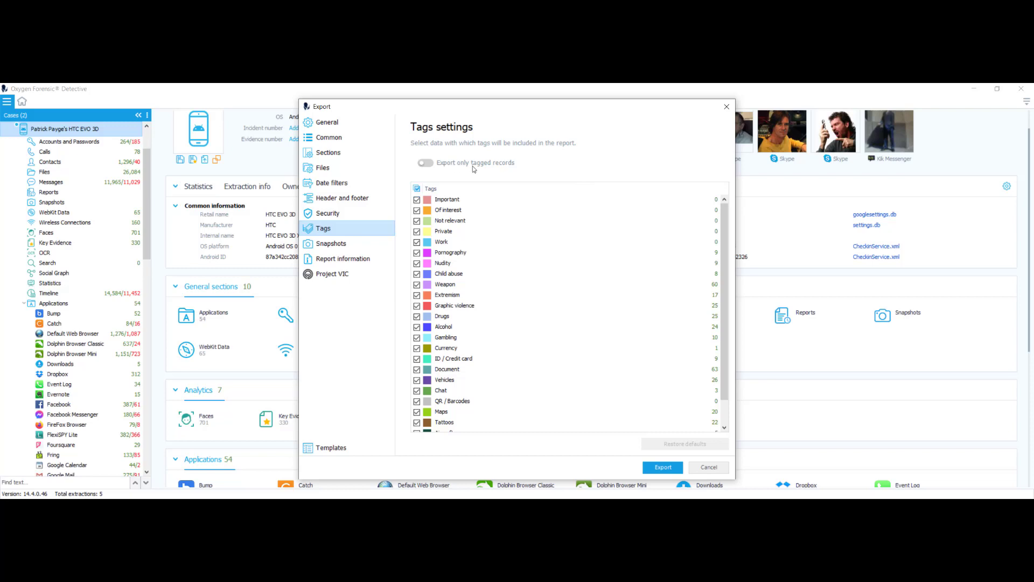
Keep untagged records in the export and tick the Important and Weapon tags.
click(425, 163)
click(425, 163)
click(418, 200)
click(417, 284)
scroll(502, 312, down, 2)
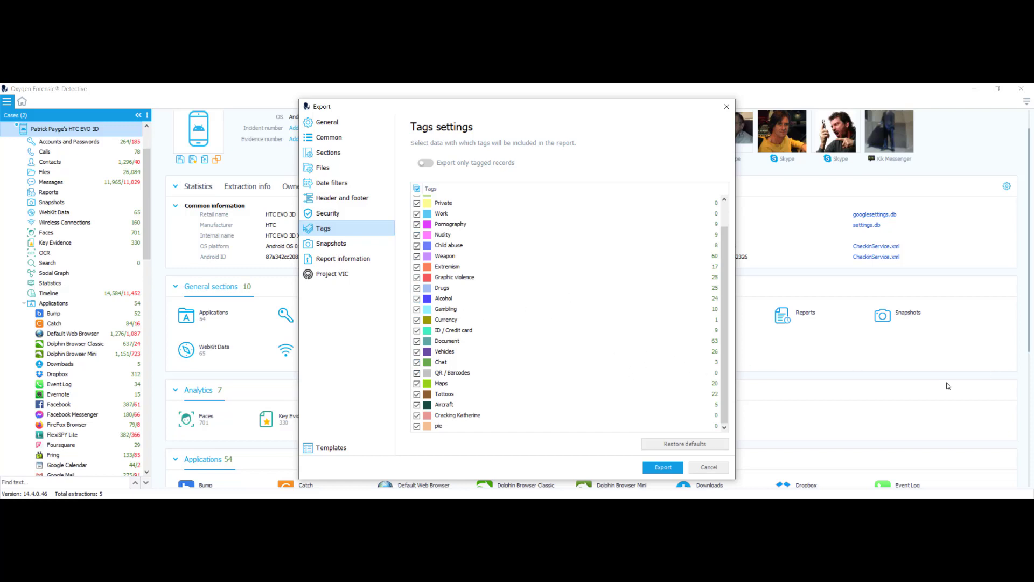
click(342, 216)
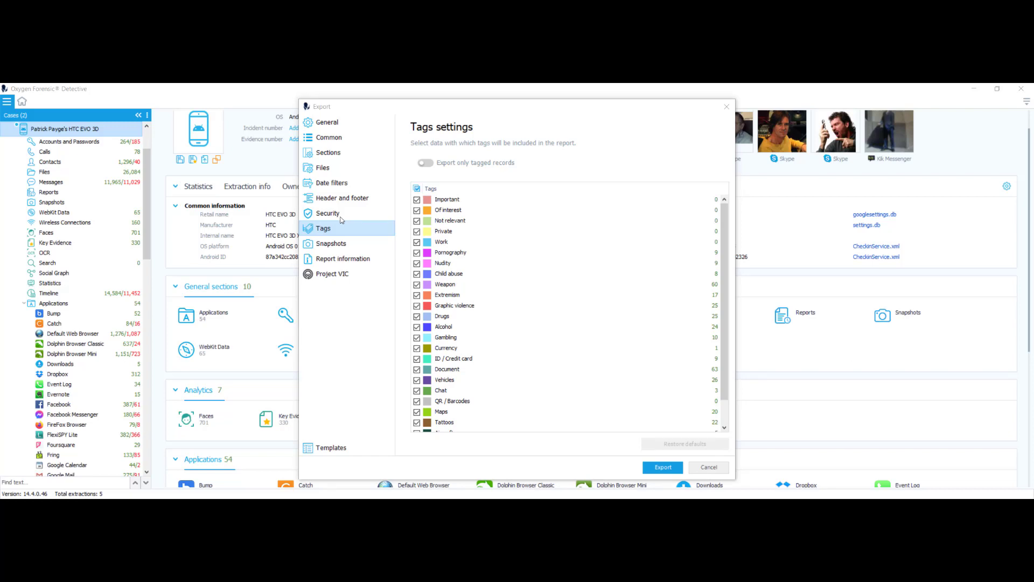
Add download.png as a report snapshot noted 'logo', then close the Export dialog.
click(336, 246)
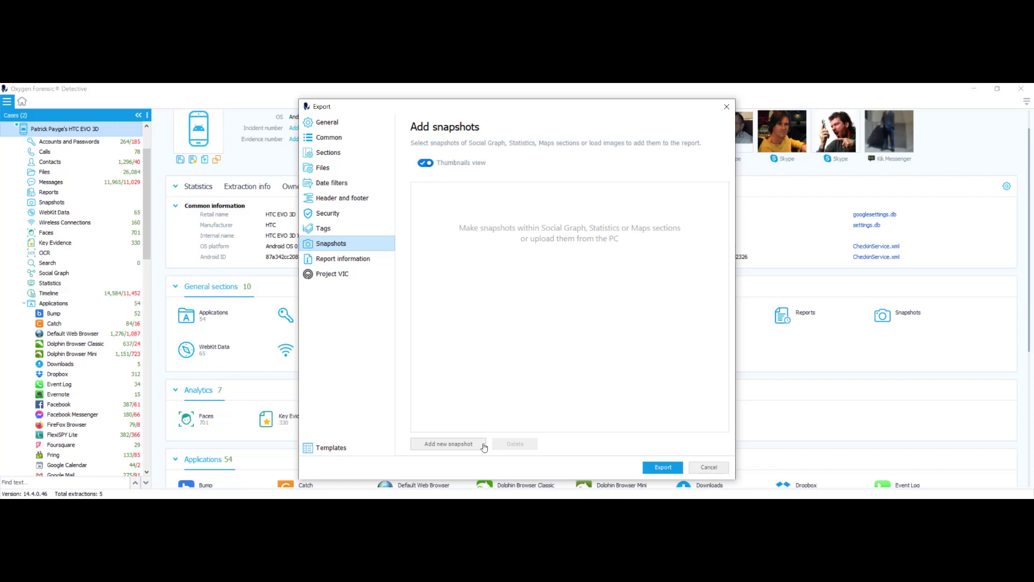
click(465, 444)
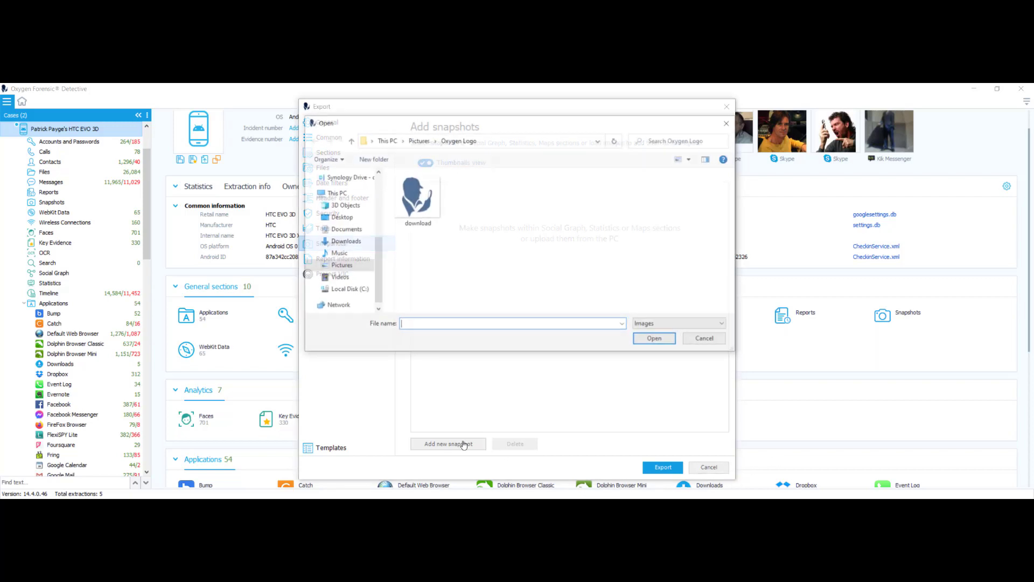
click(414, 218)
click(656, 340)
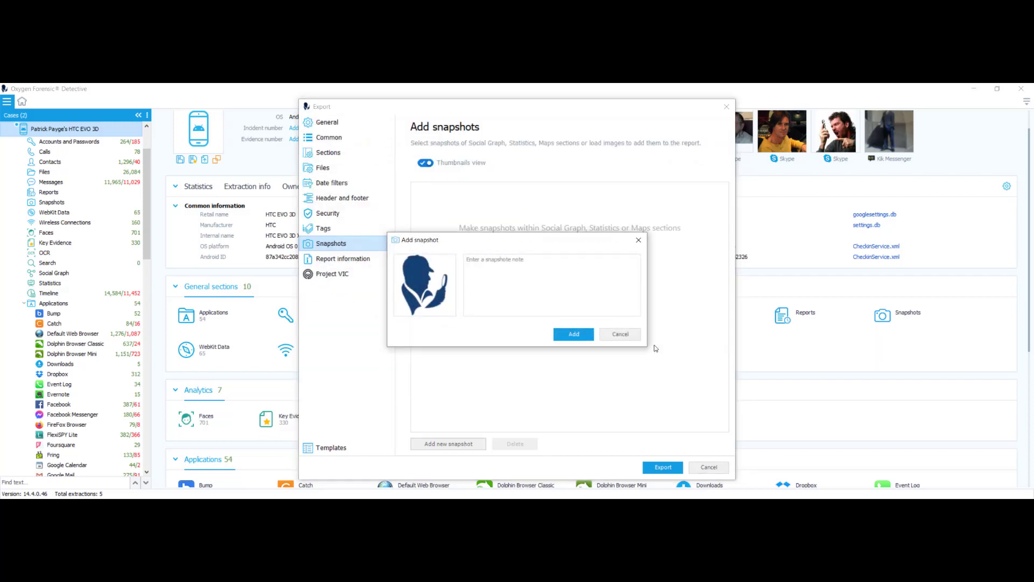
click(519, 285)
text(logo)
click(580, 335)
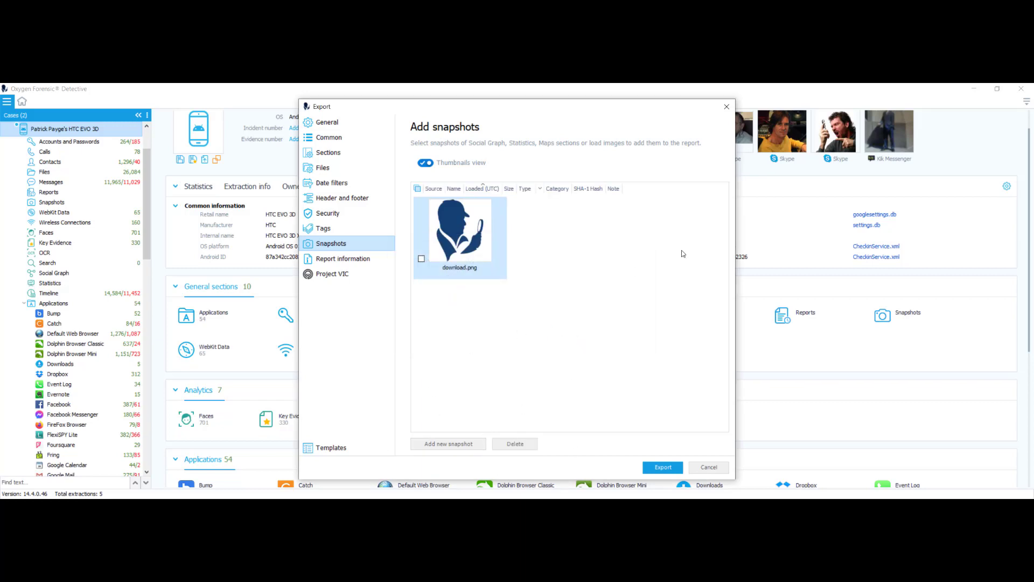
click(726, 107)
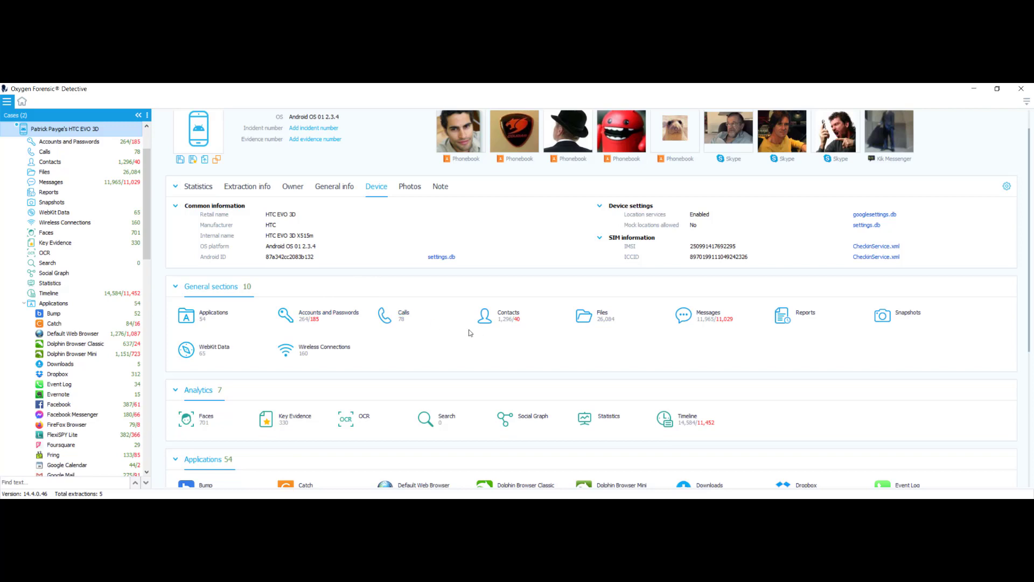
Save a Statistics dashboard snapshot named 'stats' with the note 'stats for webinar'.
click(44, 284)
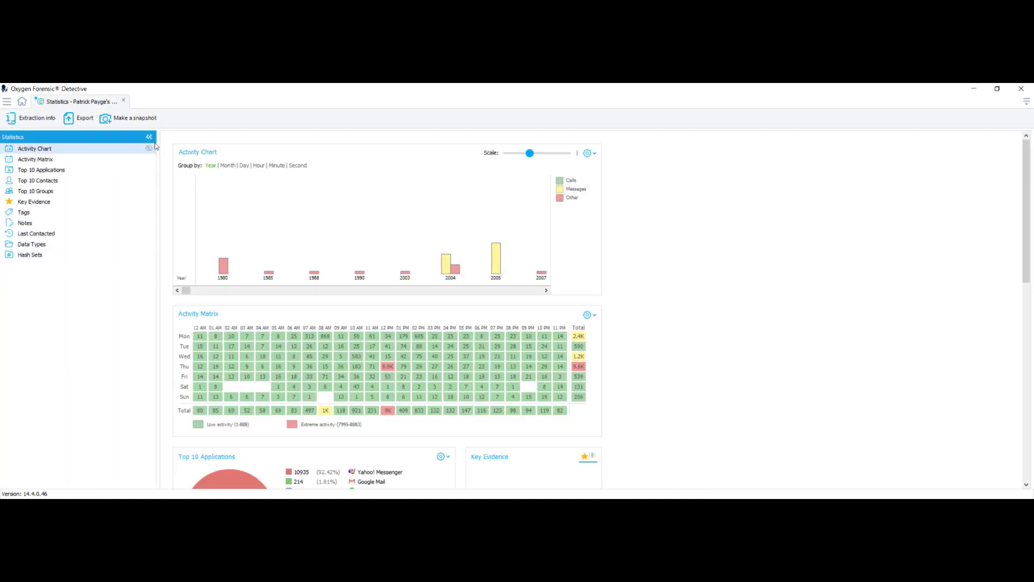
click(140, 118)
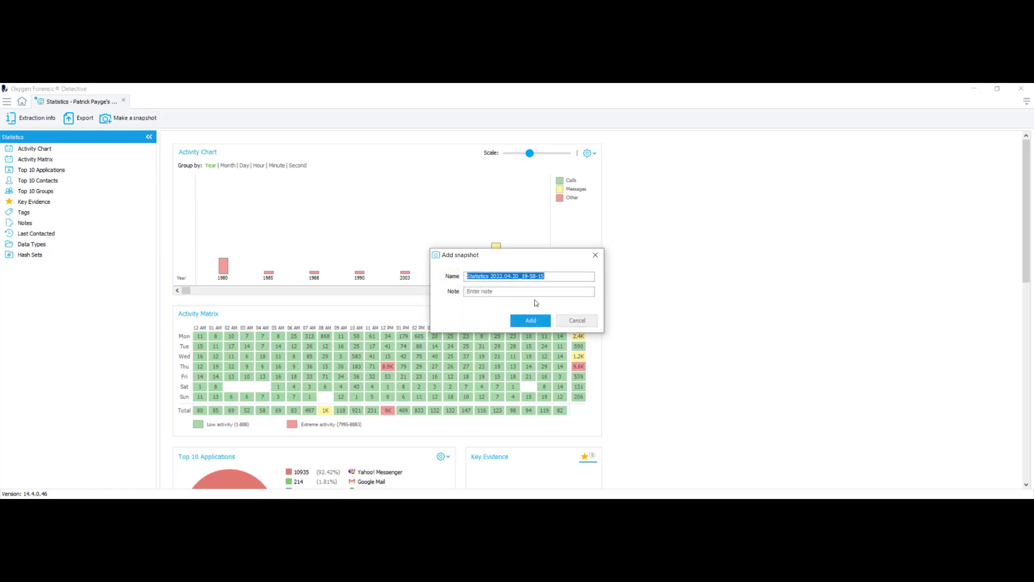
key(BackSpace)
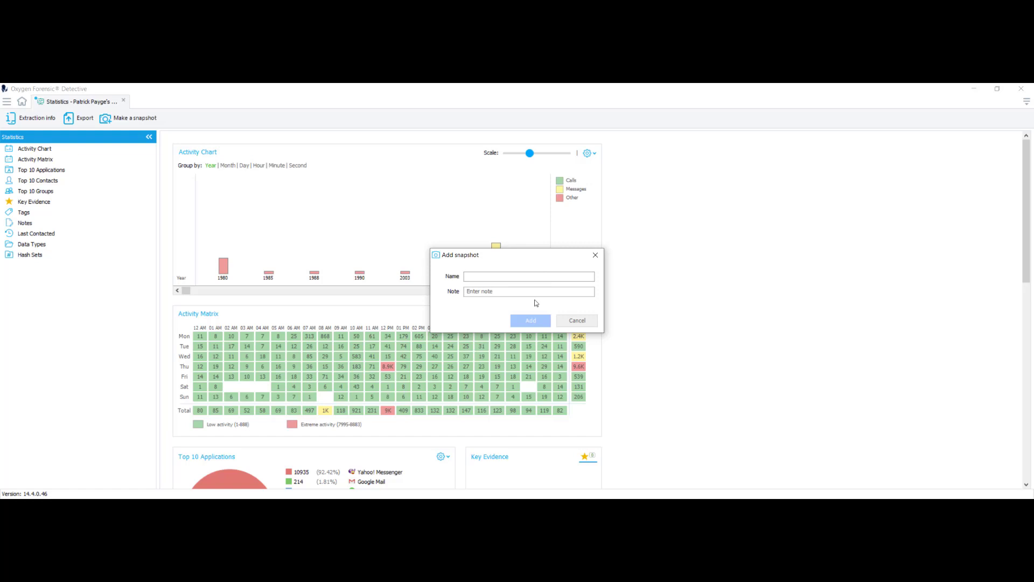
text(stats)
click(525, 292)
text(stats for webinar)
click(530, 321)
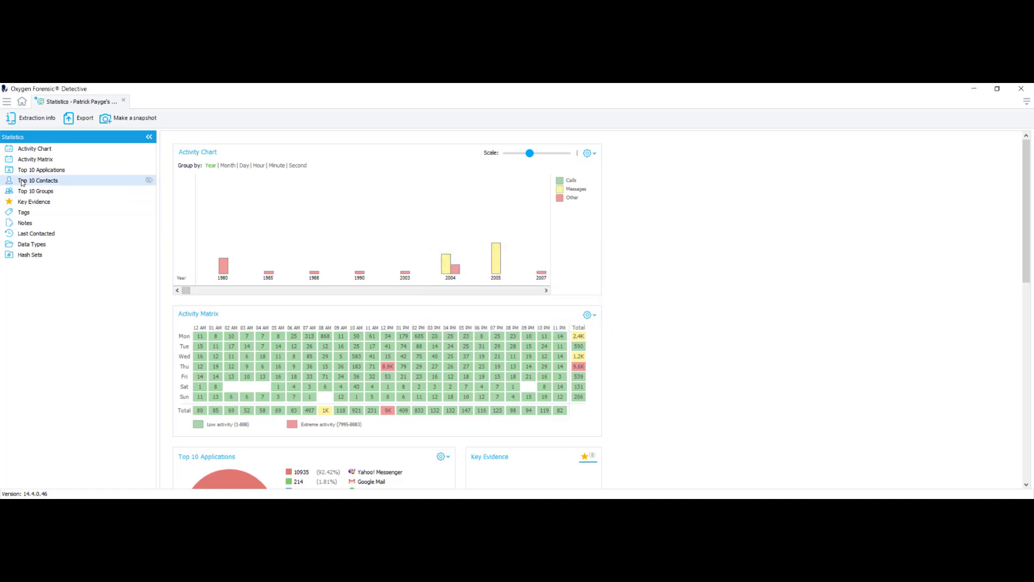
click(22, 119)
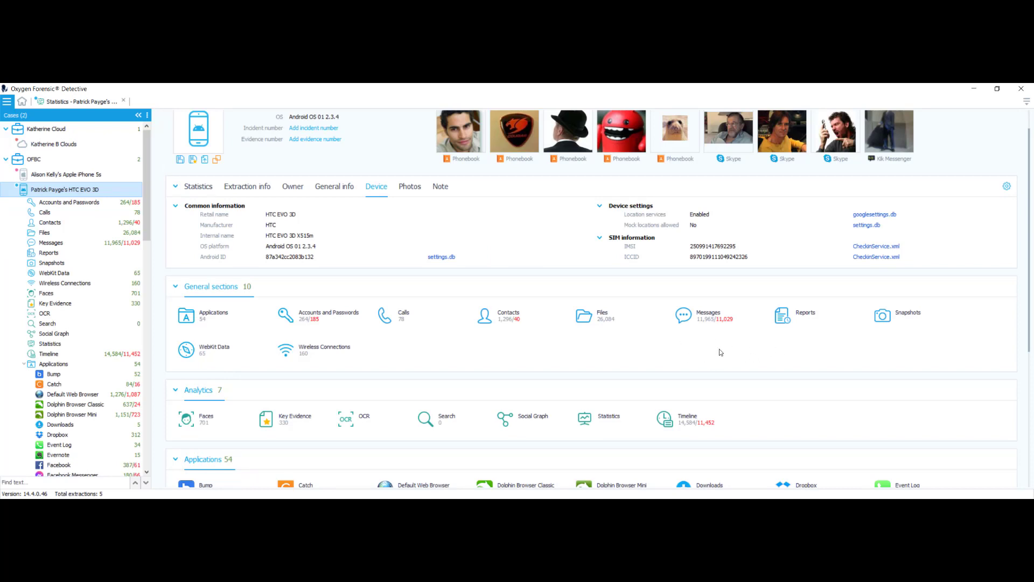
Check the saved snapshots list, then start Export data for the HTC EVO 3D extraction.
click(907, 313)
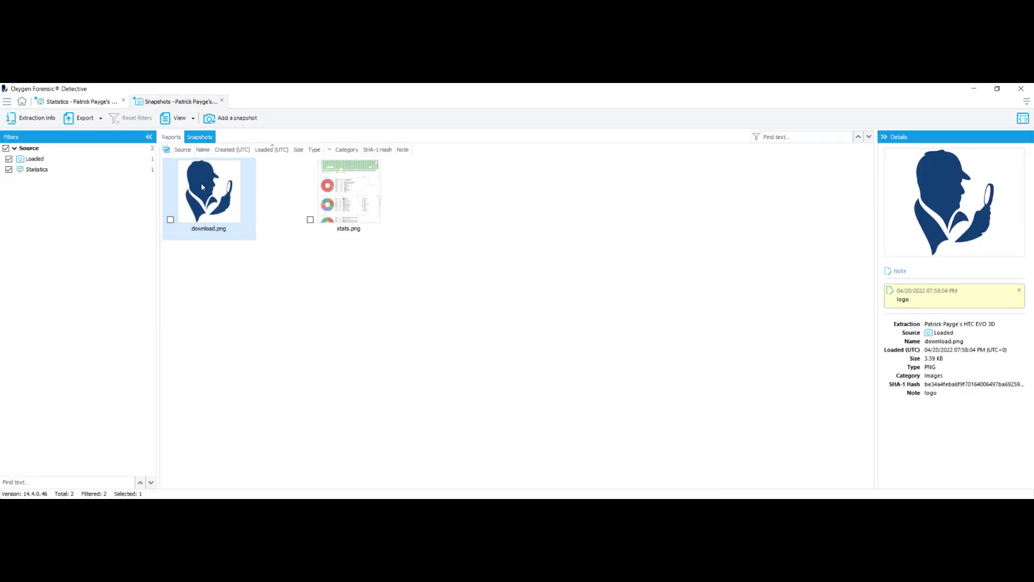
click(32, 118)
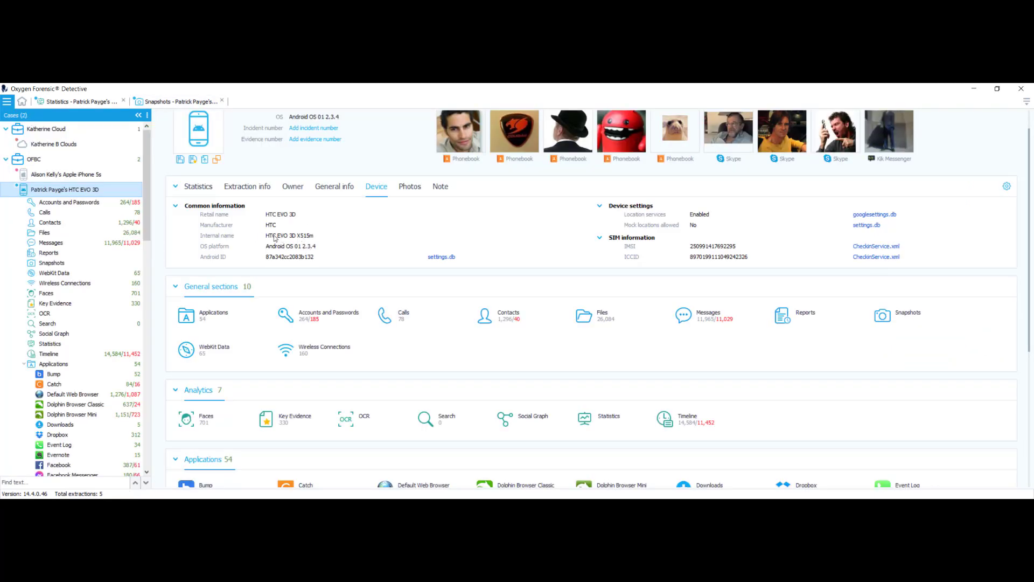
right_click(54, 190)
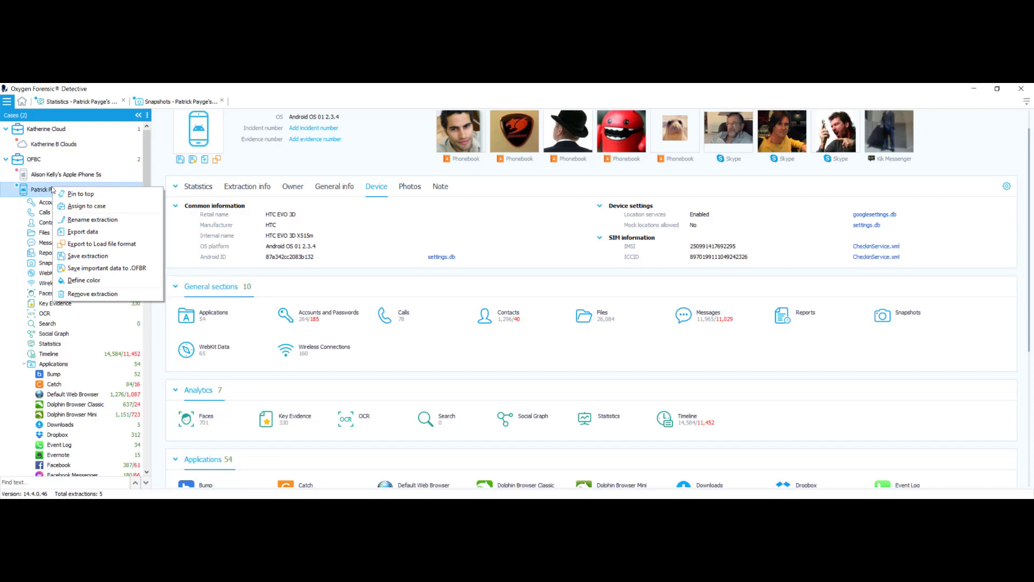
click(75, 232)
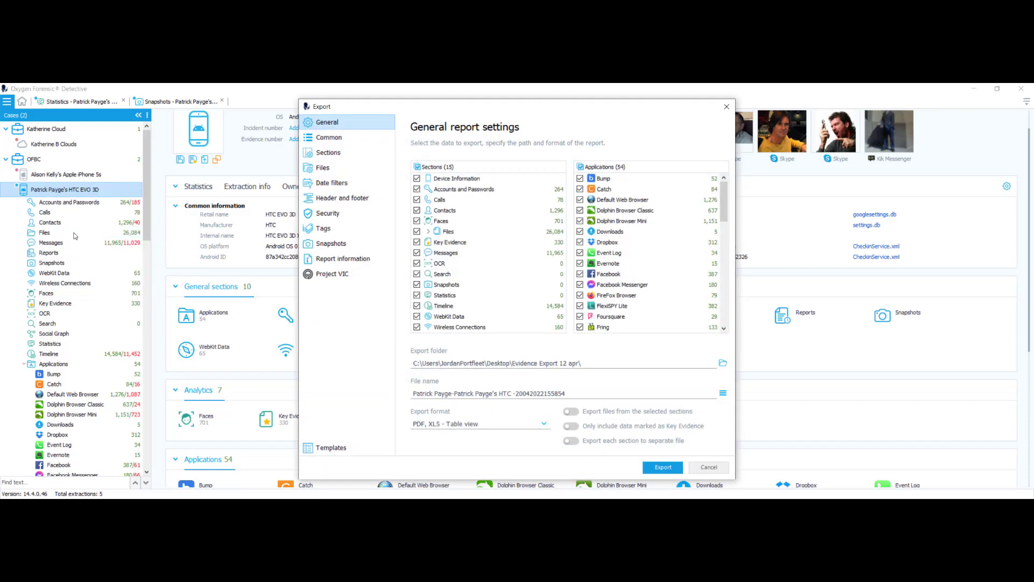
Tick the download.png snapshot for the report and inspect the stats.png snapshot.
click(340, 244)
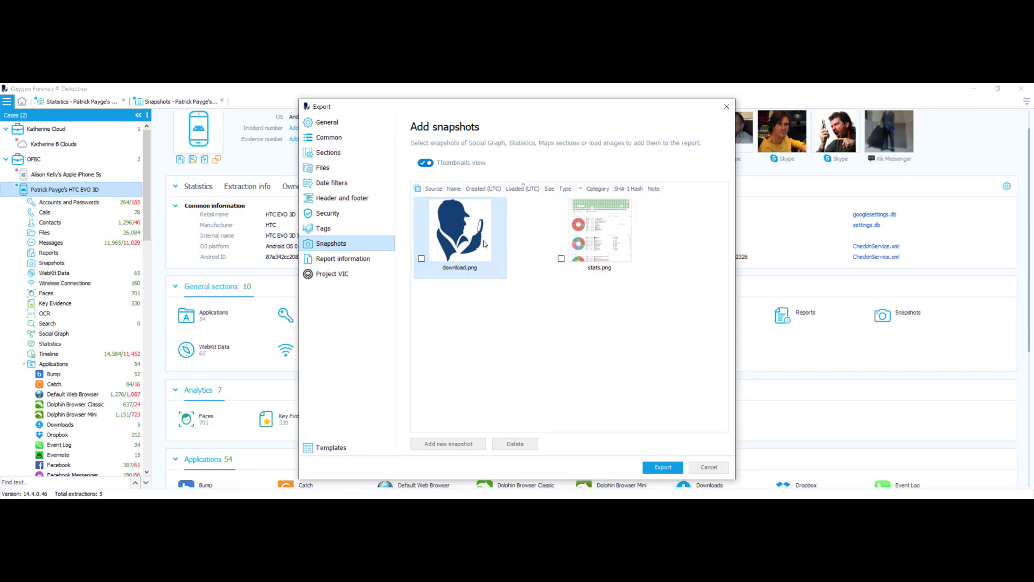
click(447, 214)
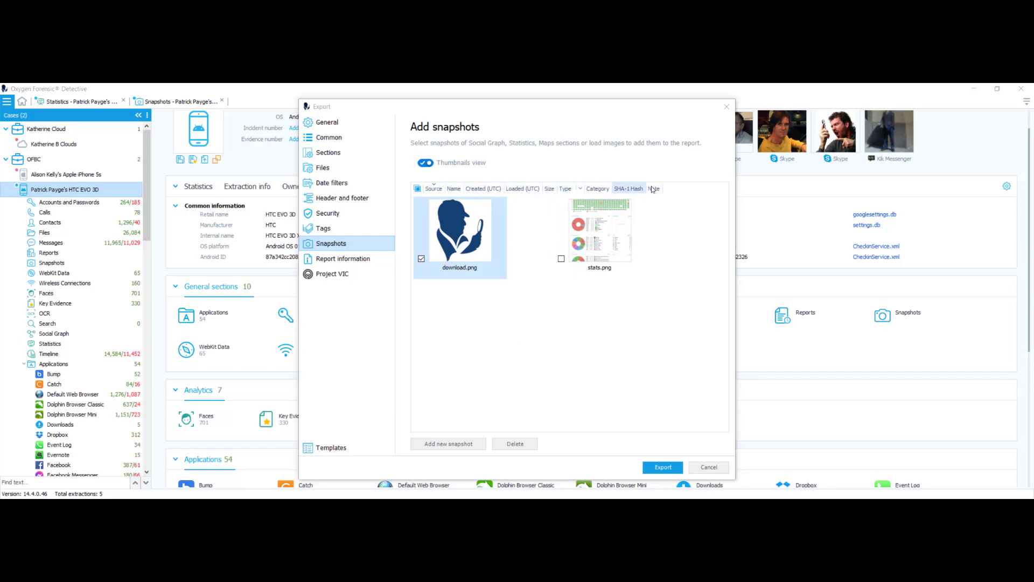
click(464, 262)
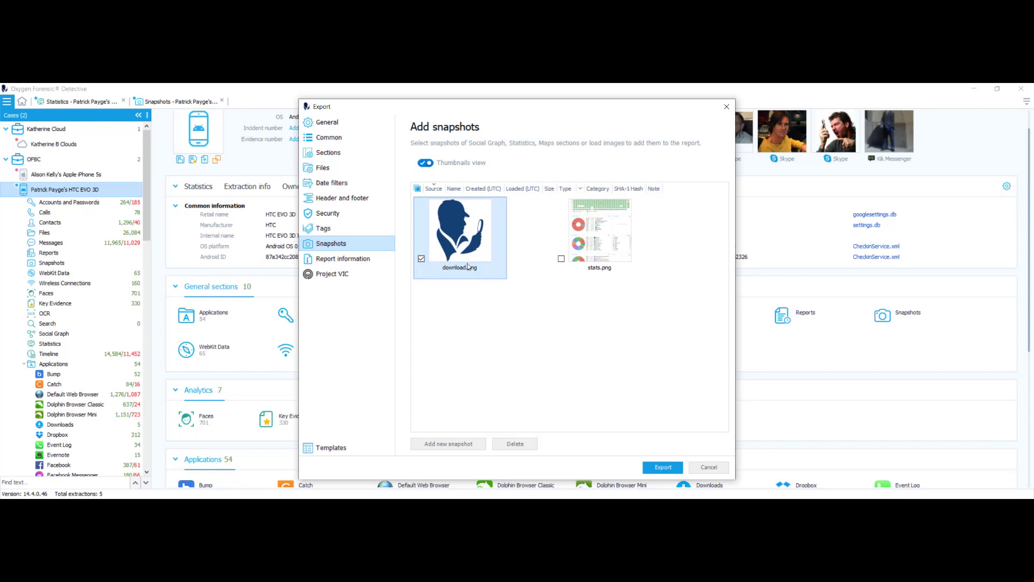
mouse_move(467, 263)
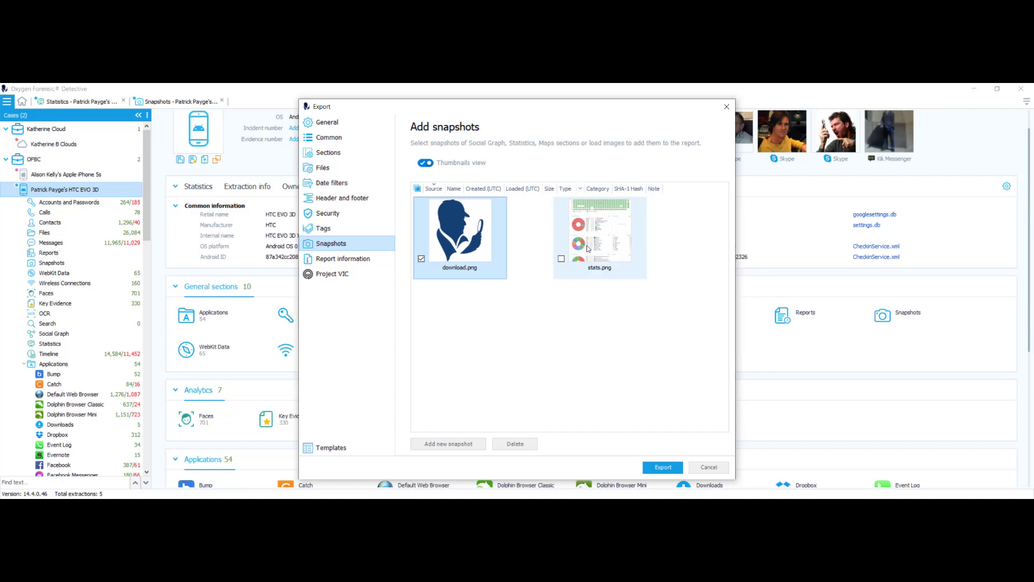
double_click(571, 206)
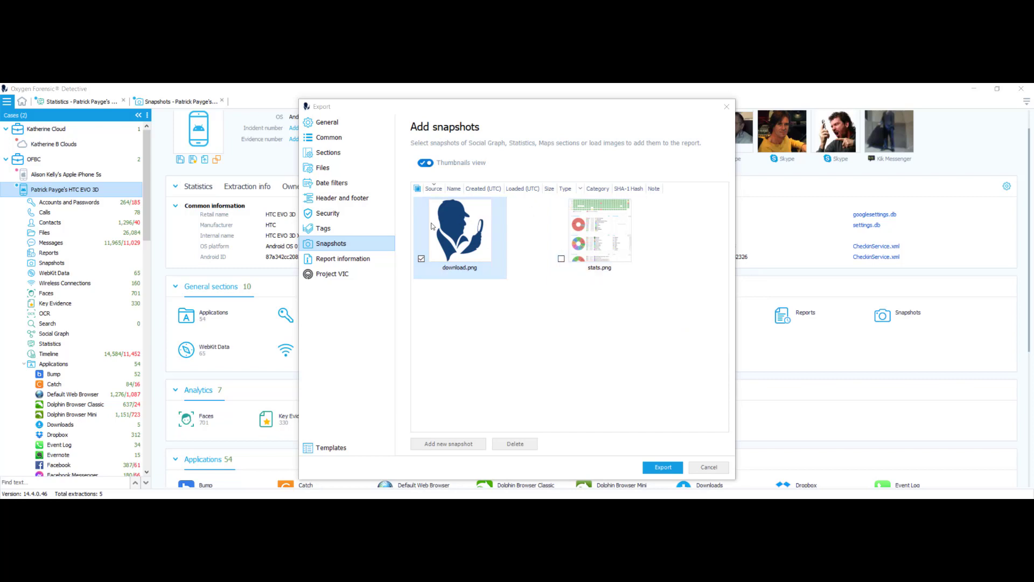
click(345, 260)
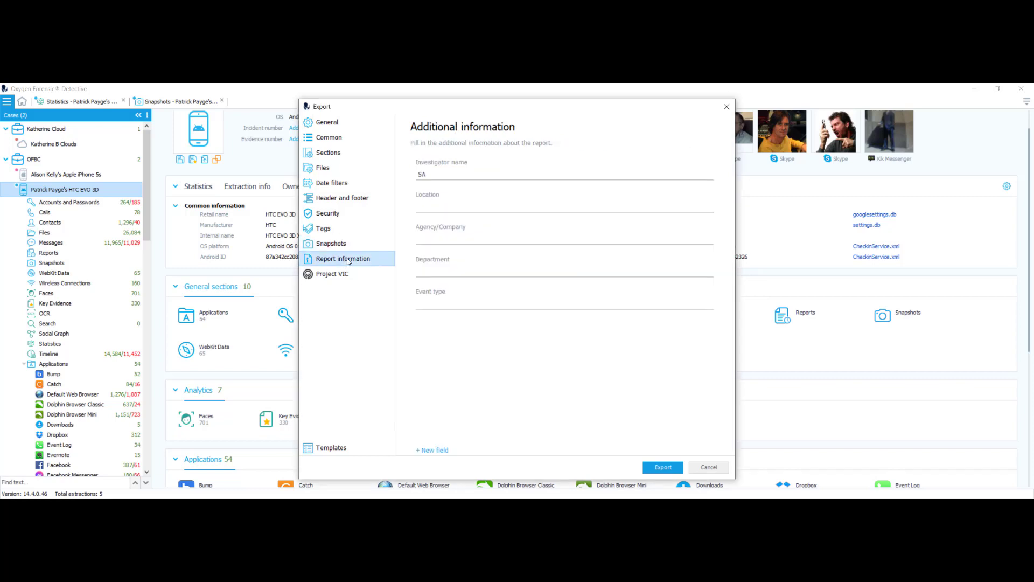
Enter the investigator's name and the location Fort Bragg, NC.
click(431, 177)
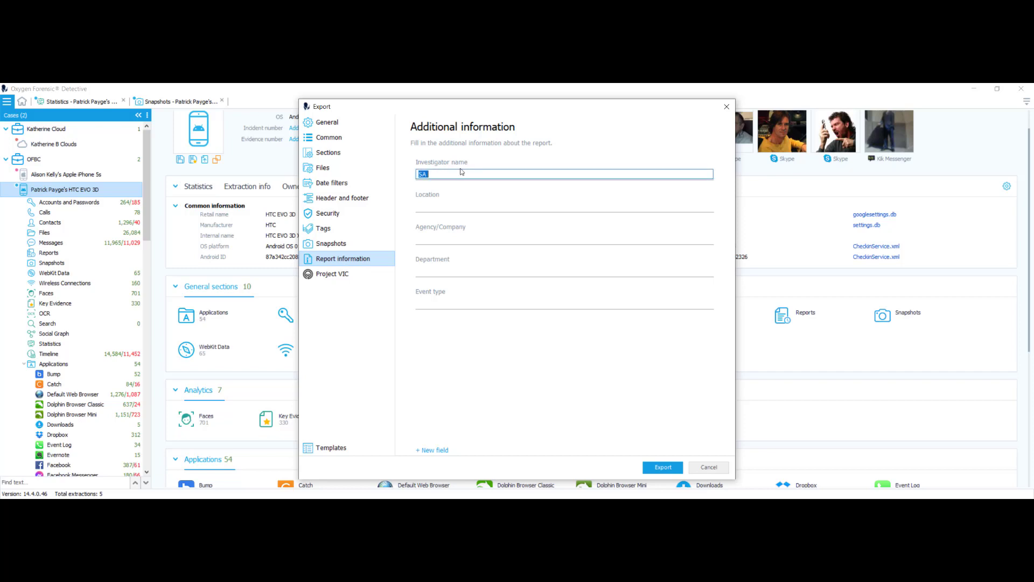
text(SA Jordan)
click(429, 207)
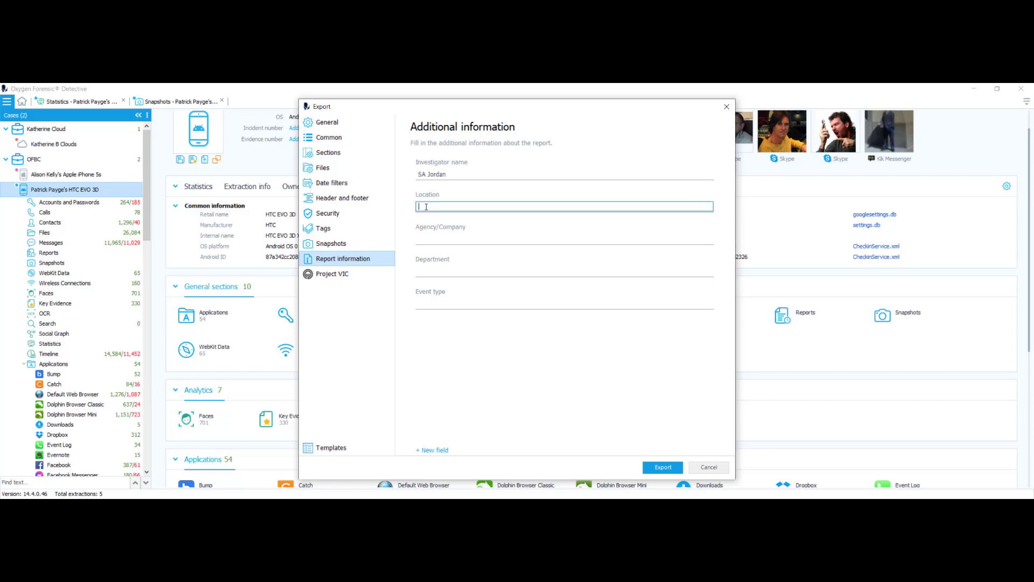
text(Fort Bragg, NC)
Fill in agency Oxygen Forensics, department Training and event type Death Investigation.
click(425, 237)
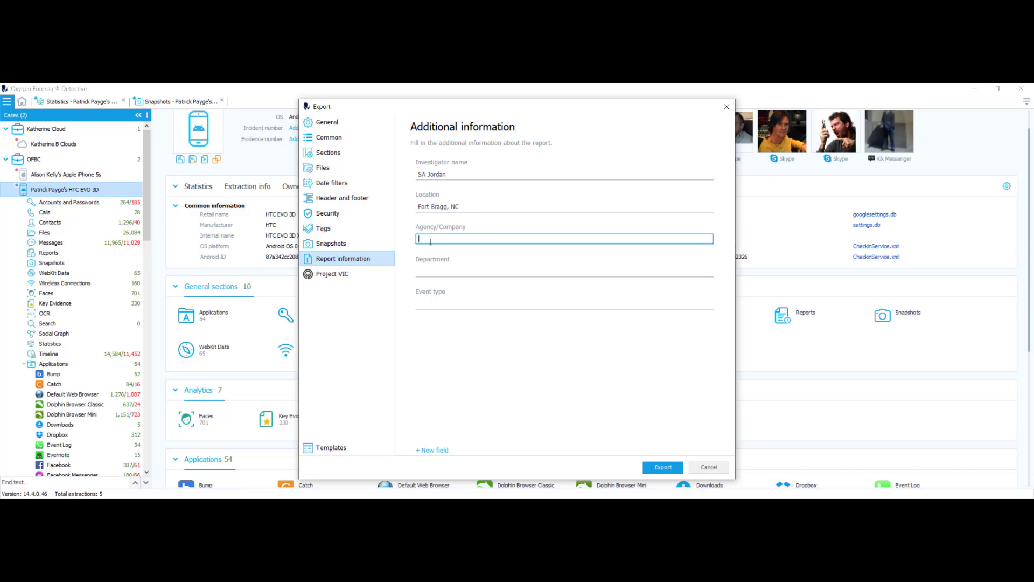
text(Oxygen Forensics)
click(421, 271)
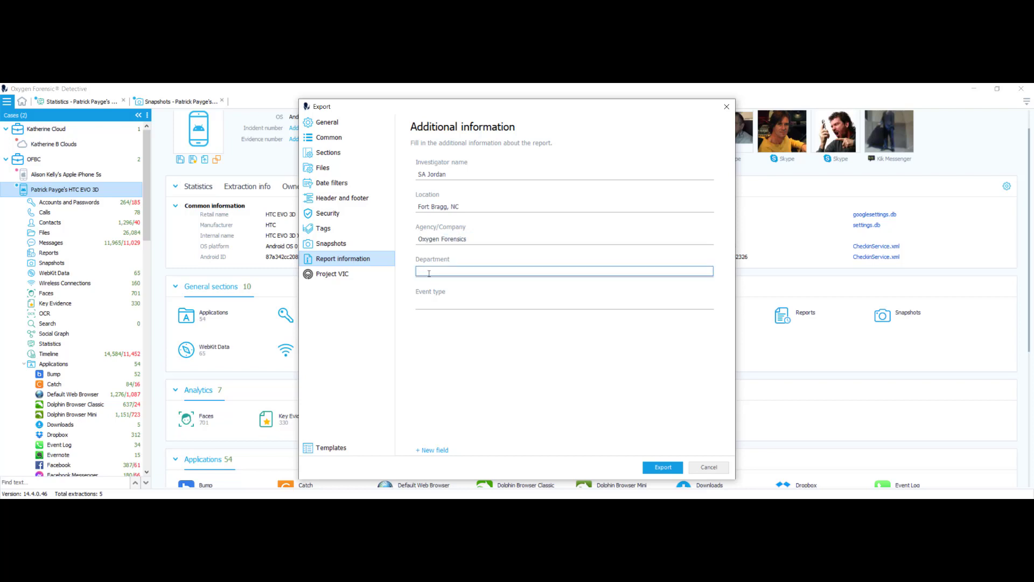
text(Training)
click(422, 304)
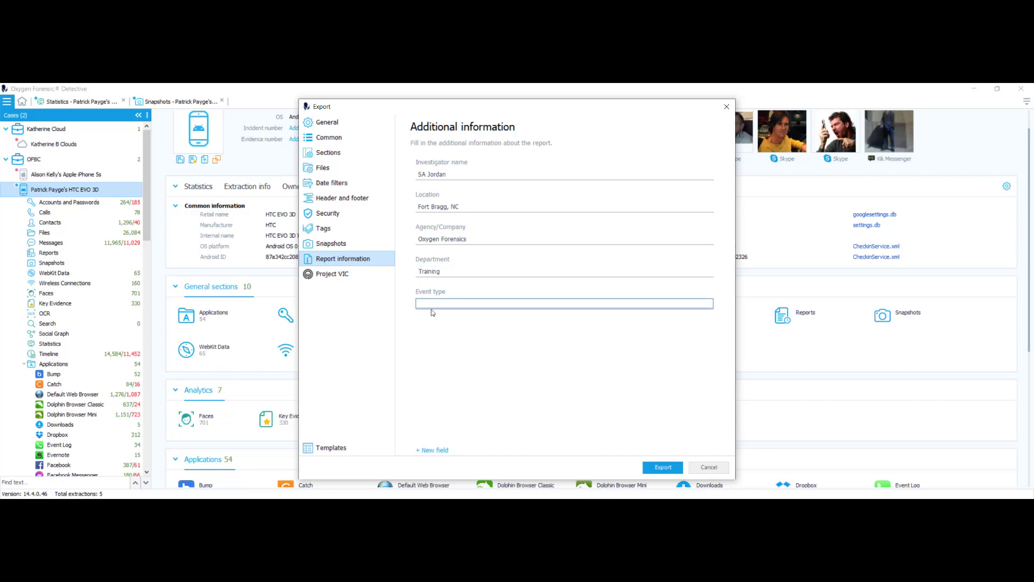
text(Death Investigation)
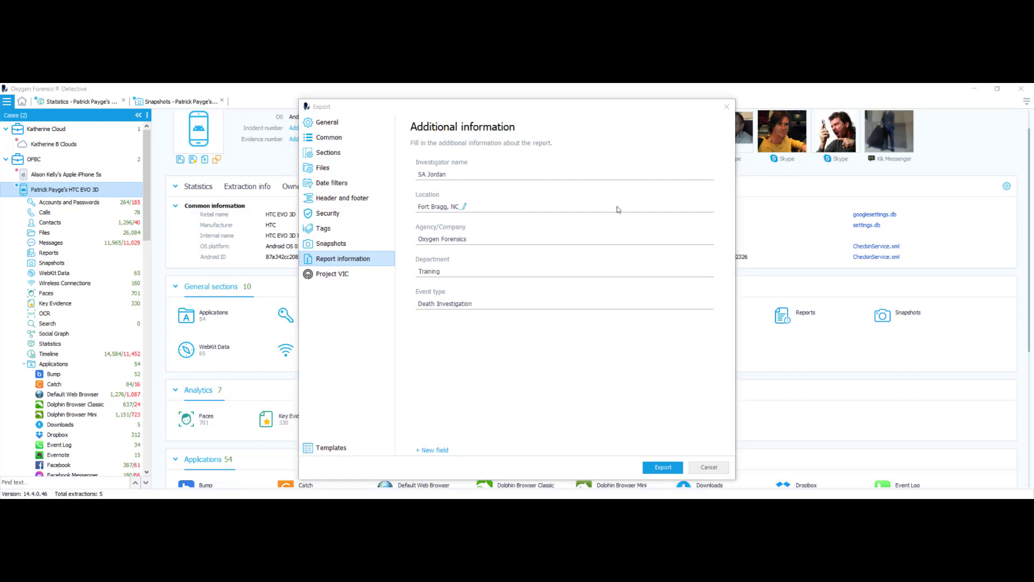
Review the Project VIC export settings, then bring up the settings templates manager.
click(336, 276)
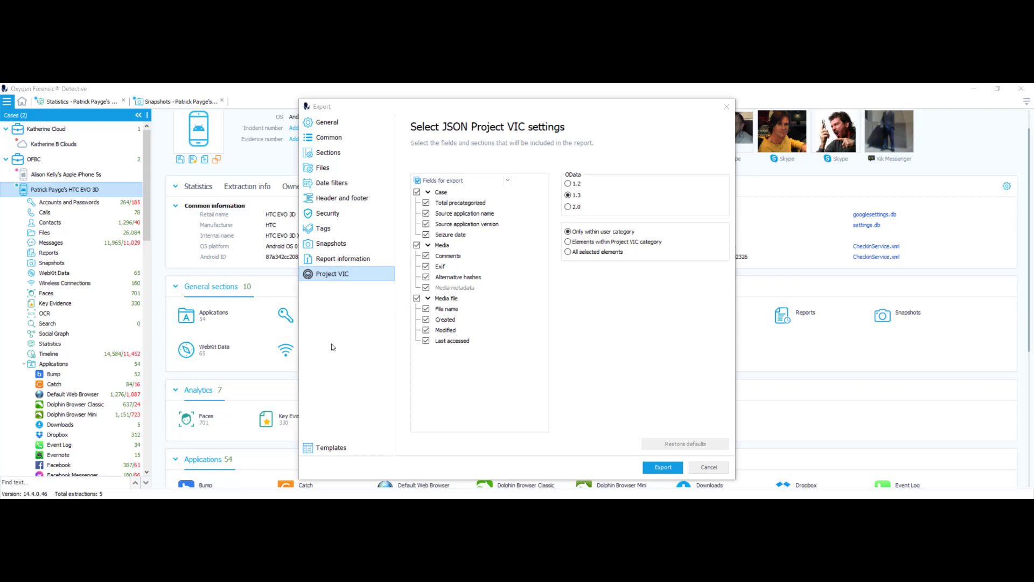
click(336, 450)
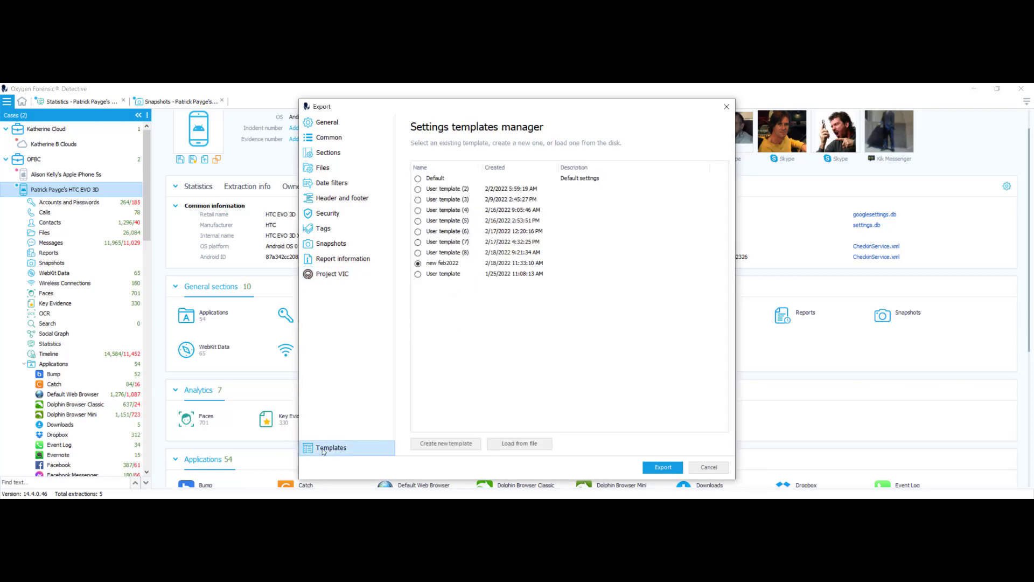
Back out of creating or loading a template, returning via Project VIC to the General report settings.
click(435, 445)
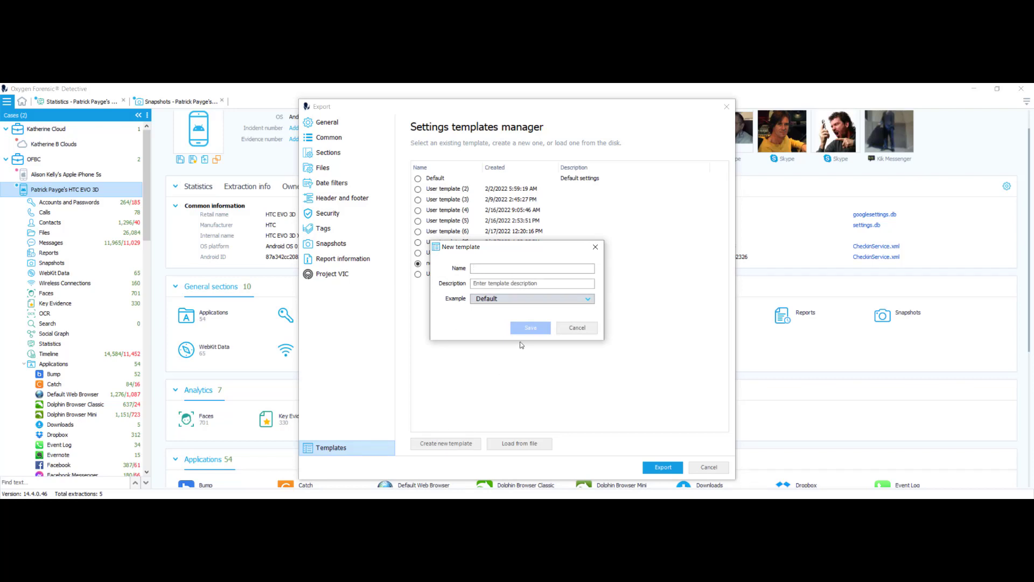
click(596, 248)
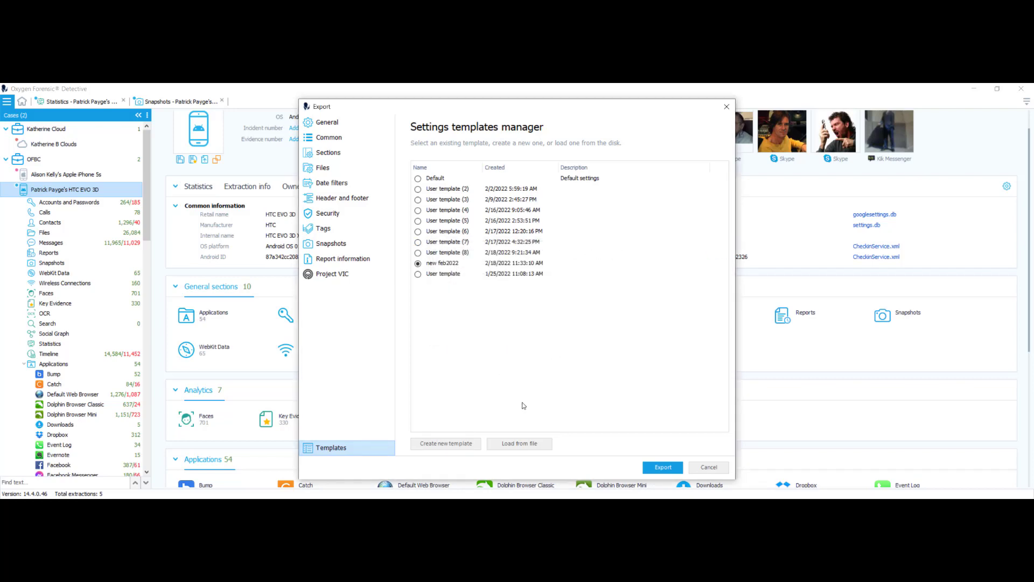
click(520, 443)
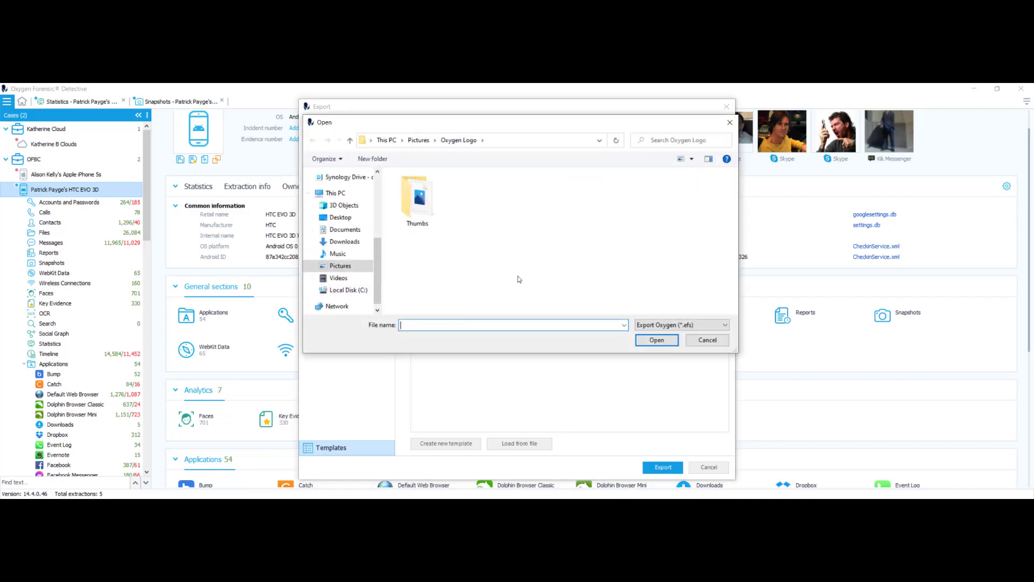
click(707, 340)
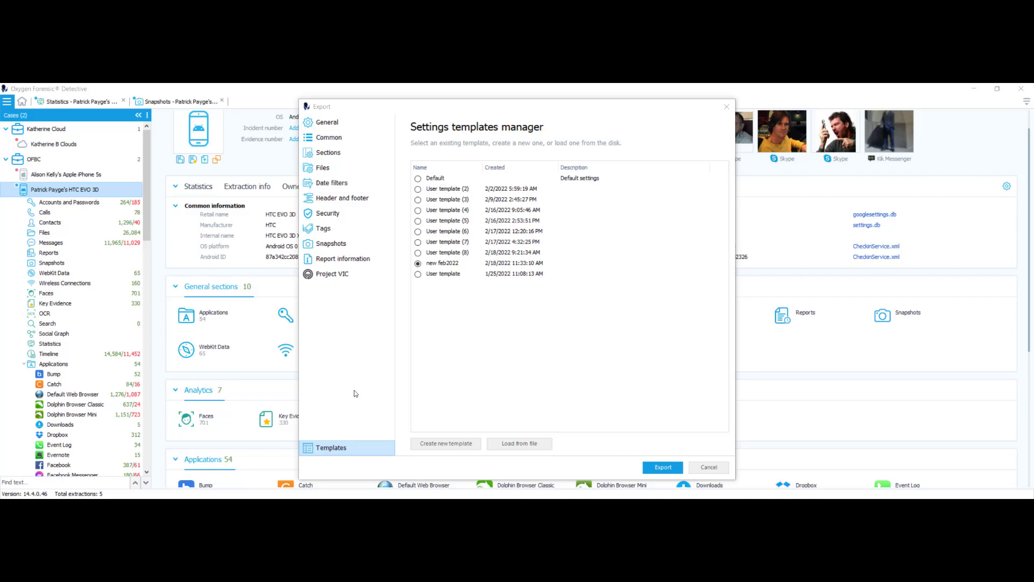
click(659, 472)
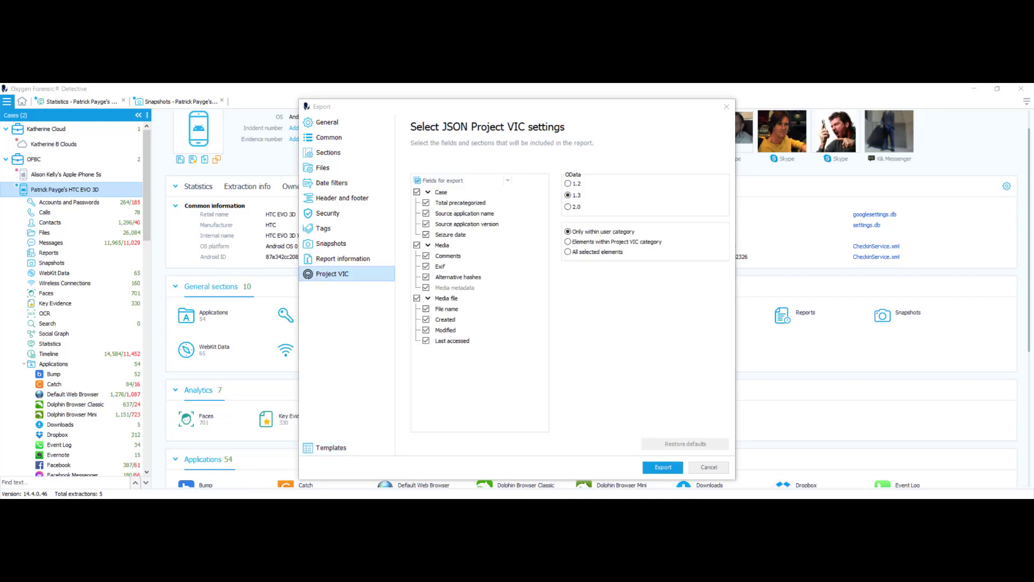
click(321, 122)
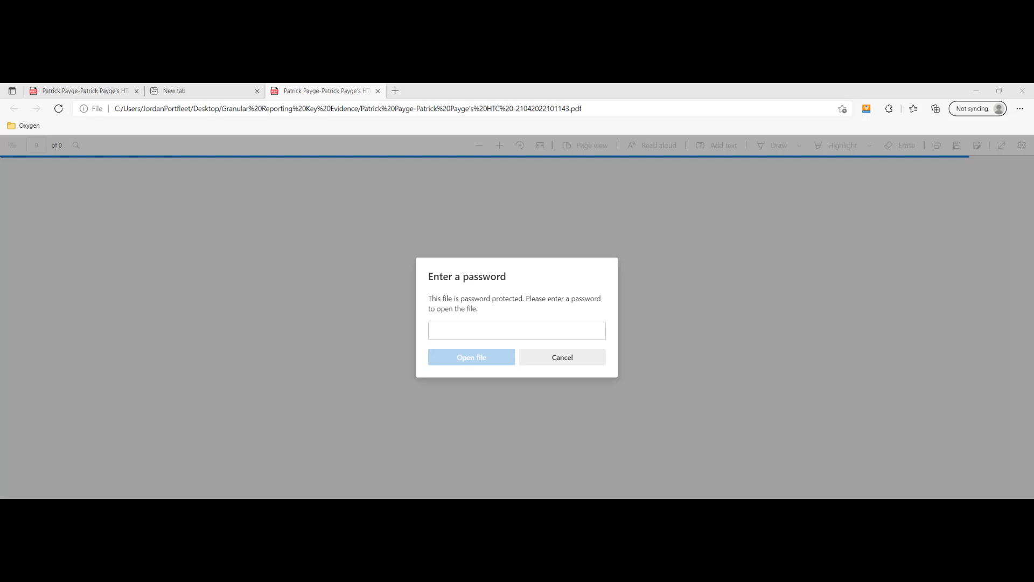
Enter the report password to unlock the 308-page HTC EVO 3D Key Evidence PDF.
click(445, 331)
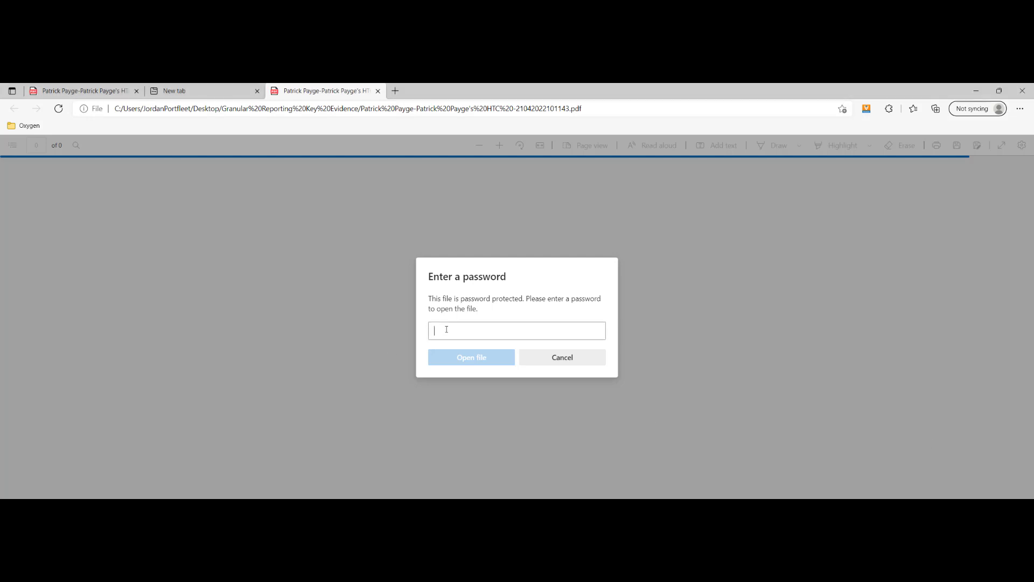
text(p)
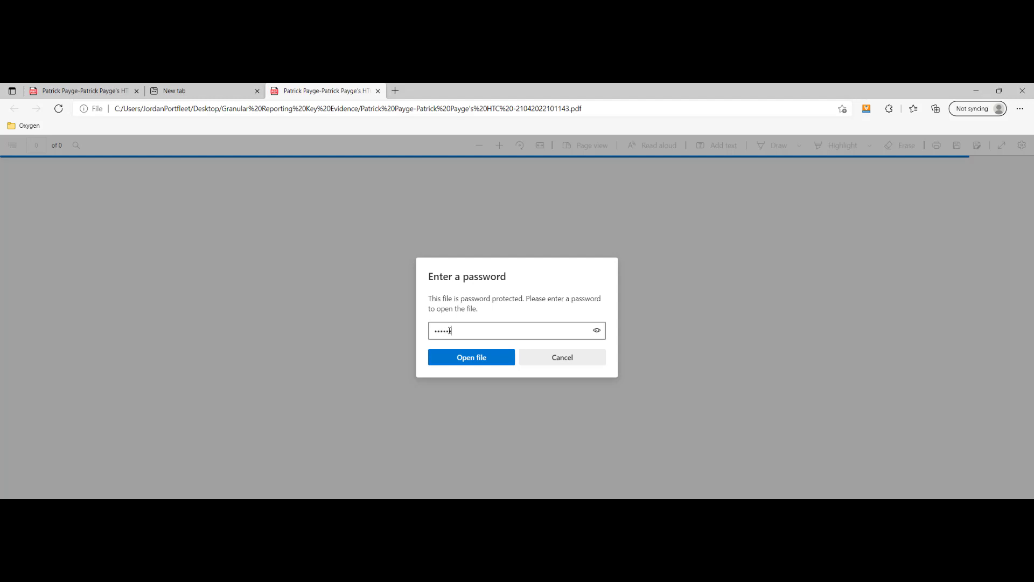
key(Return)
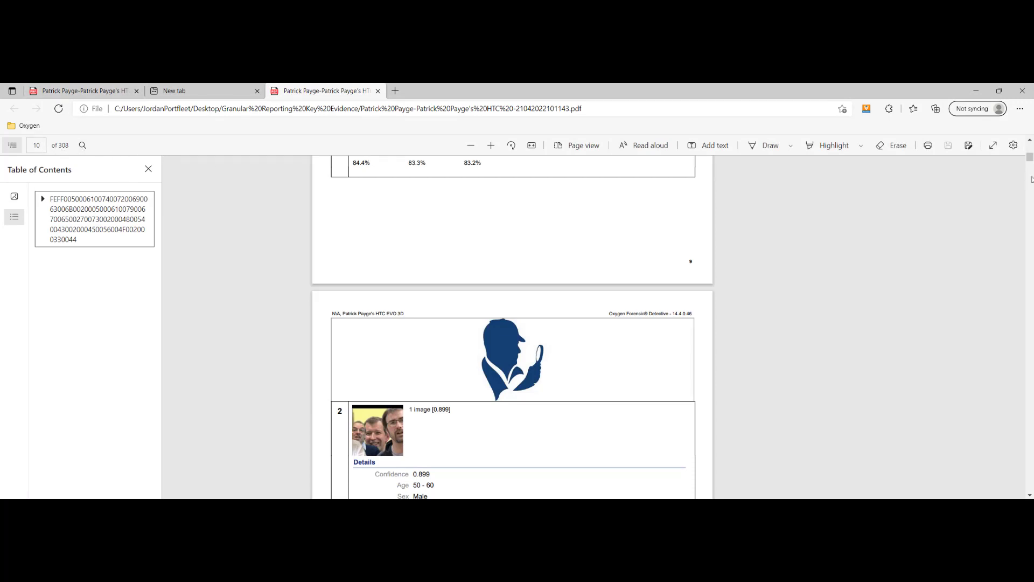
Scroll the Key Evidence report from page 5 down to the Identified faces pages.
drag(1030, 157, 1030, 146)
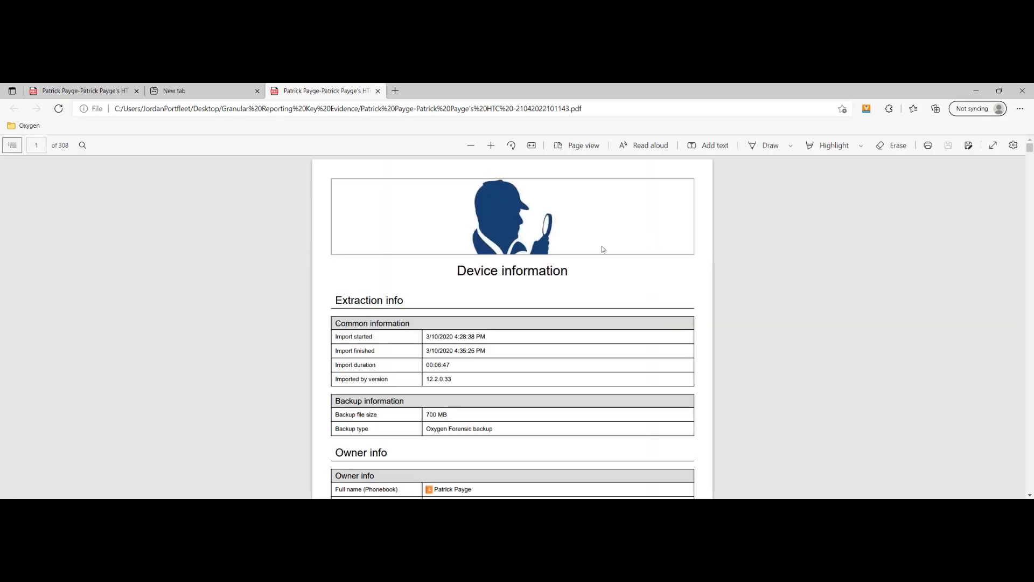
scroll(521, 293, down, 14)
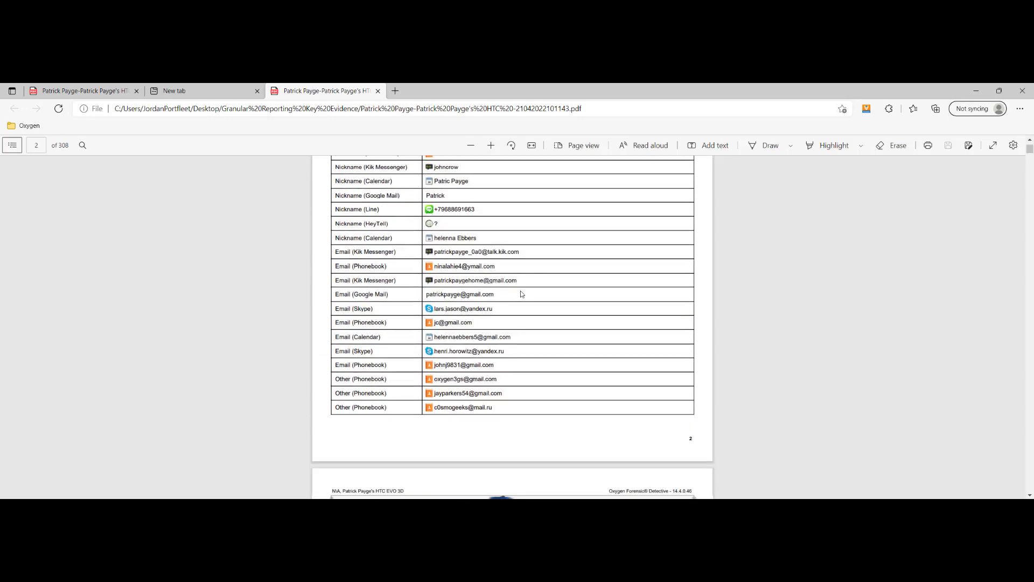
scroll(520, 294, down, 20)
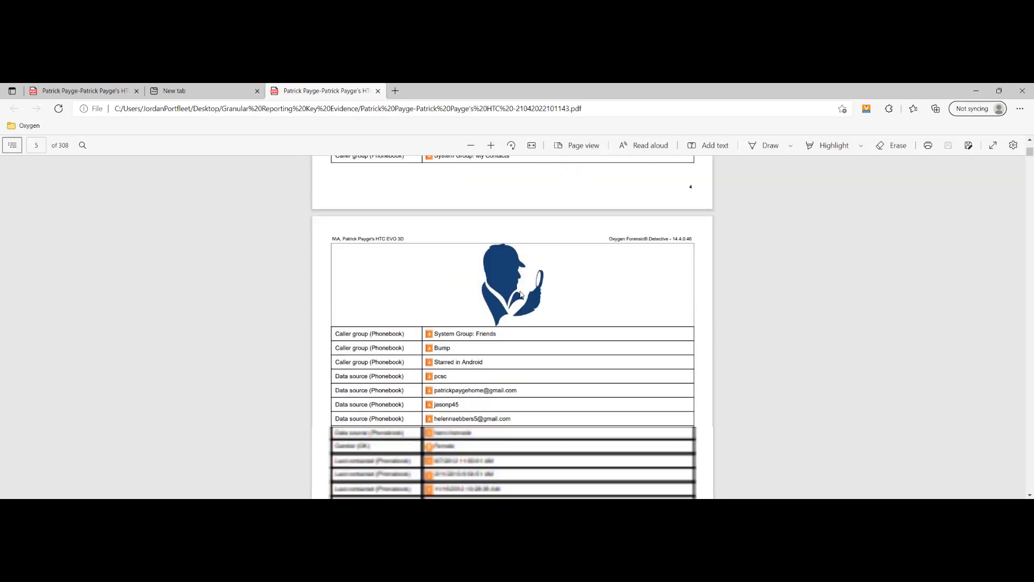
scroll(521, 294, down, 15)
scroll(521, 294, up, 4)
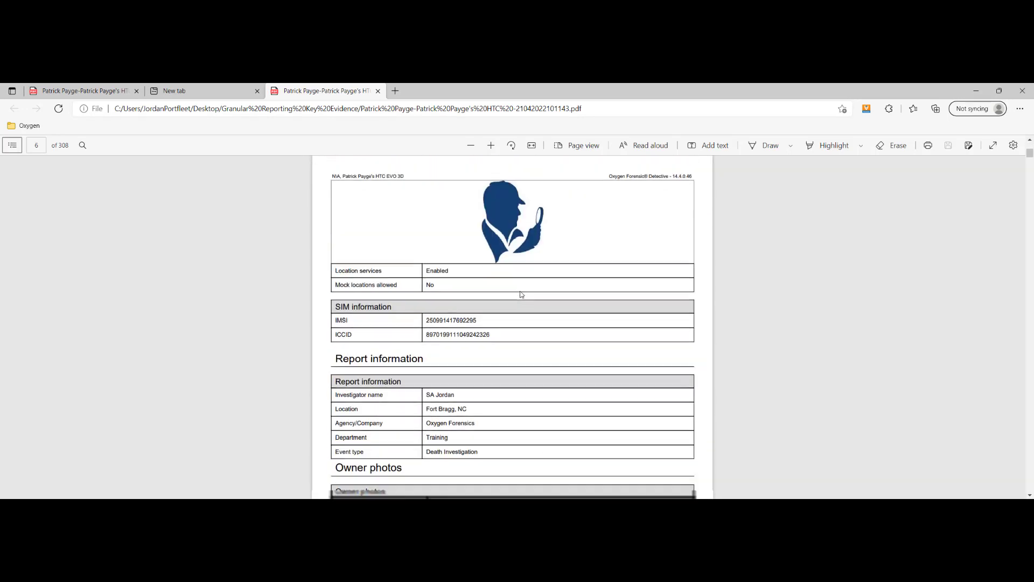
scroll(522, 294, down, 14)
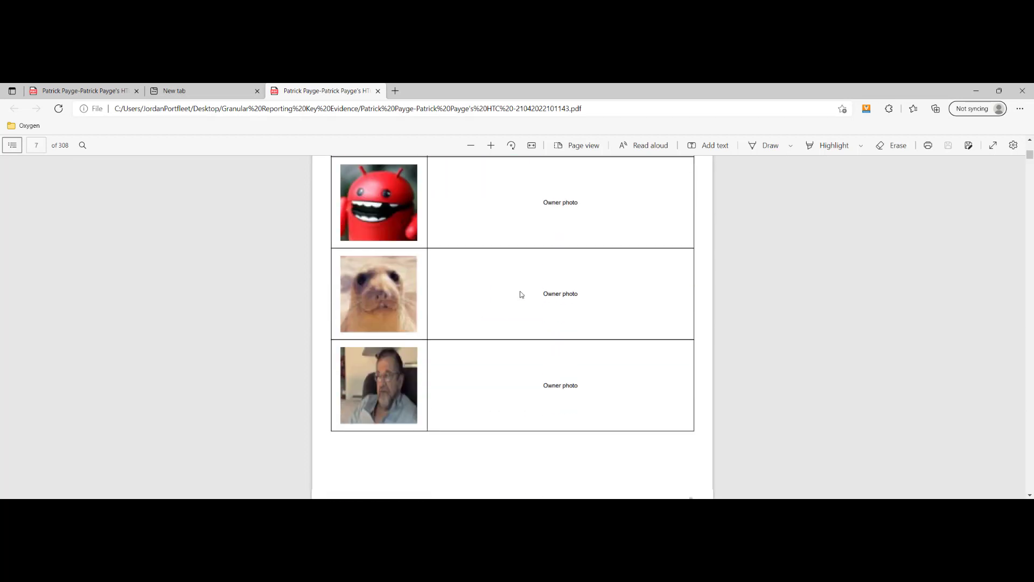
scroll(522, 294, down, 18)
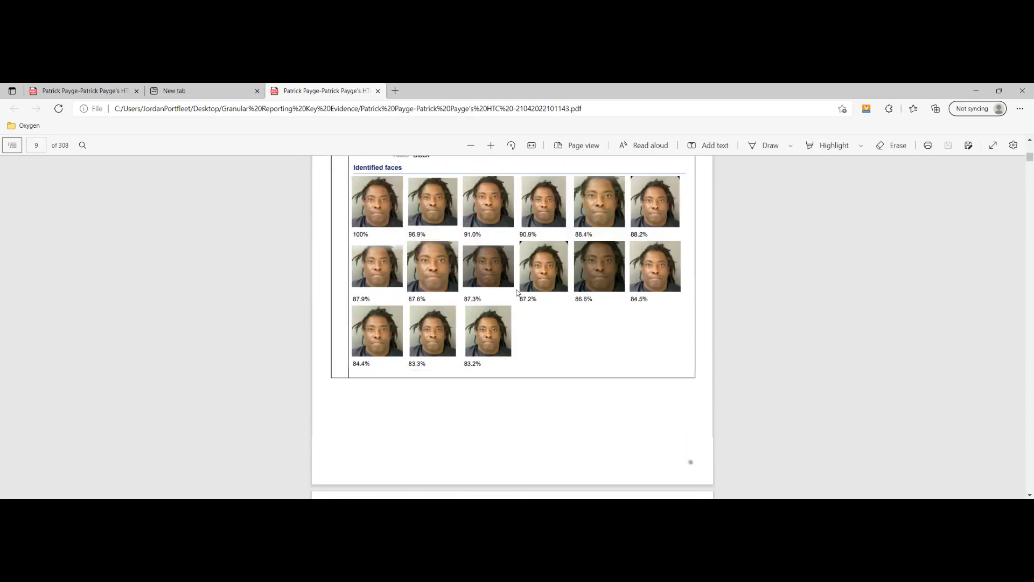
scroll(516, 292, down, 12)
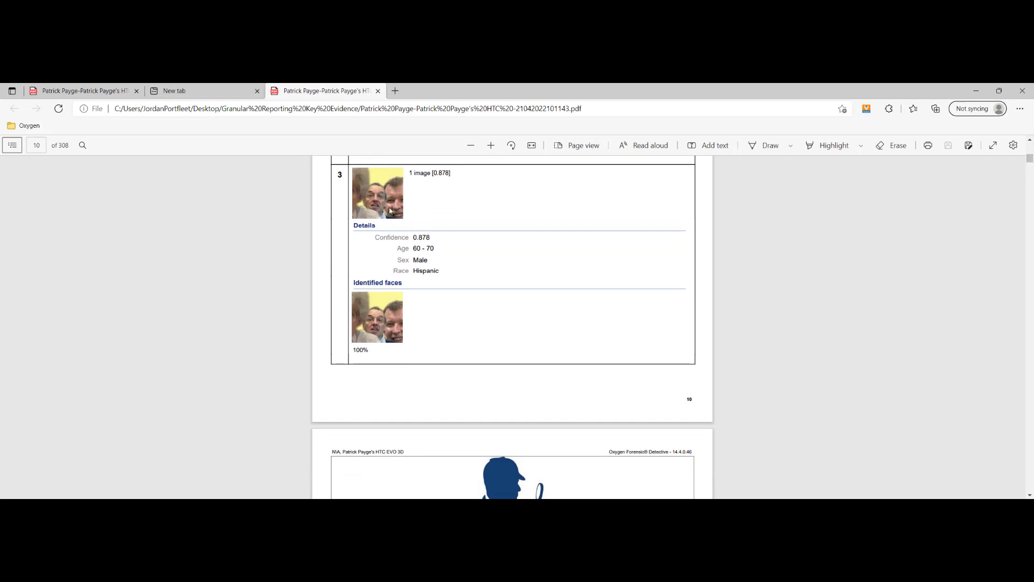
Jump to page 270 of the Key Evidence report, the Files (48) image list.
click(42, 145)
text(270)
key(Return)
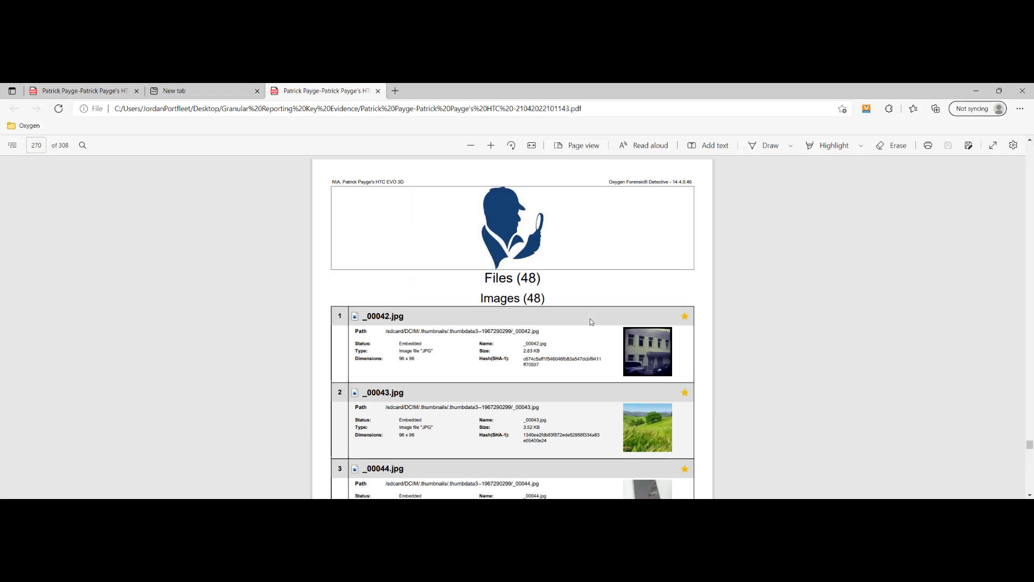
Scroll through the image file entries to page 282, then back up to page 280.
scroll(602, 290, down, 8)
scroll(602, 294, down, 10)
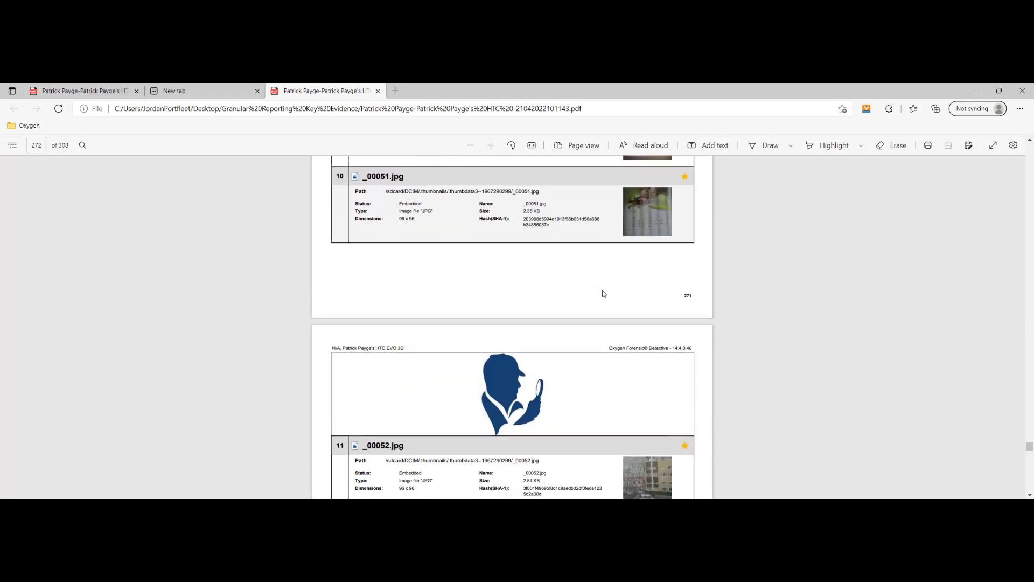
scroll(603, 294, down, 10)
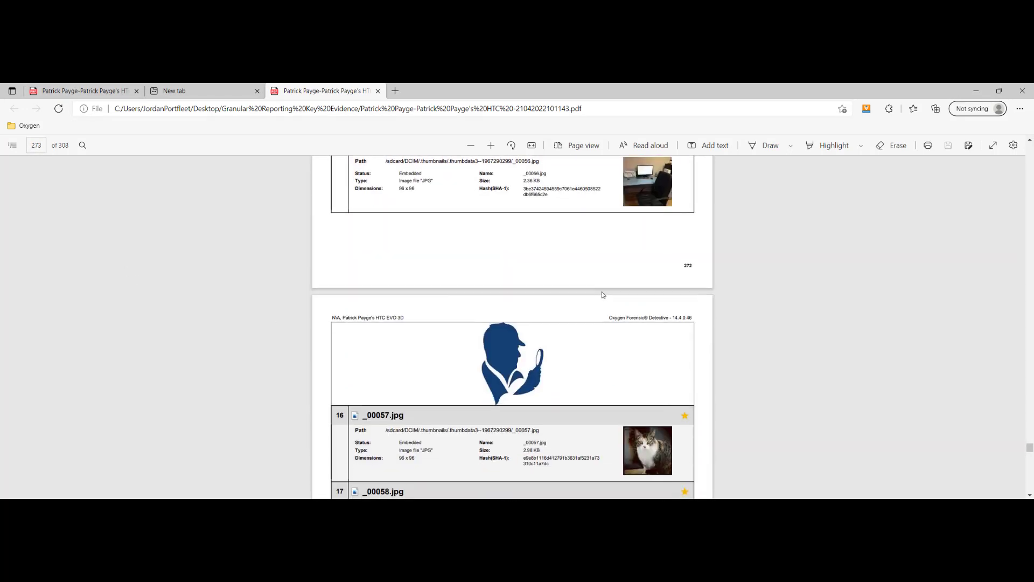
scroll(602, 292, down, 5)
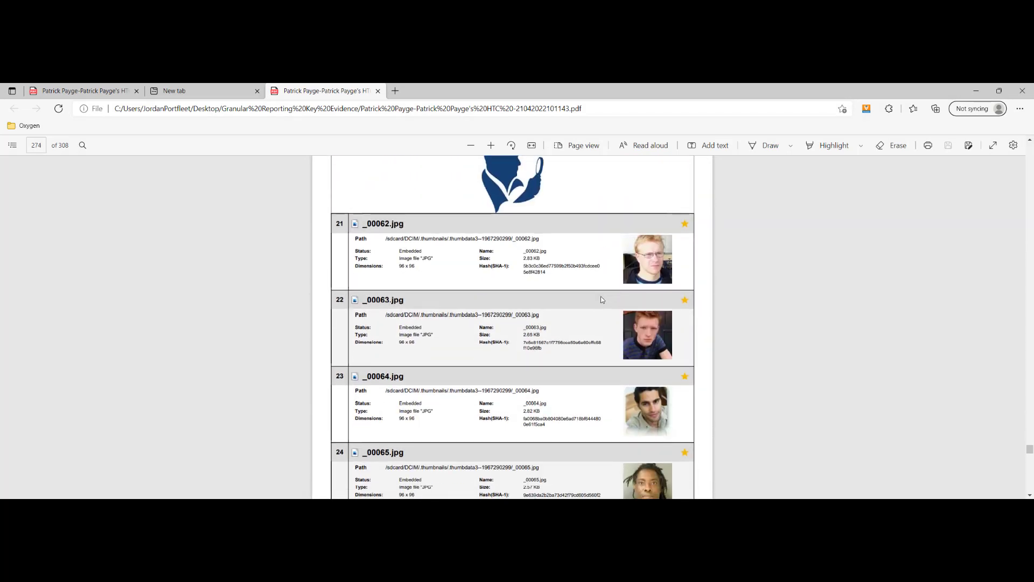
scroll(565, 263, down, 10)
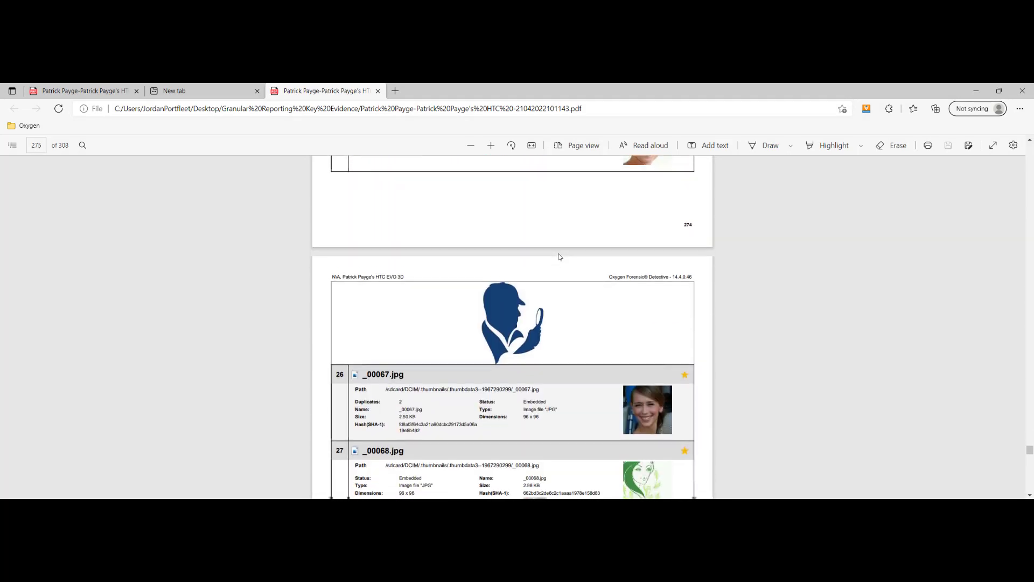
scroll(557, 258, down, 15)
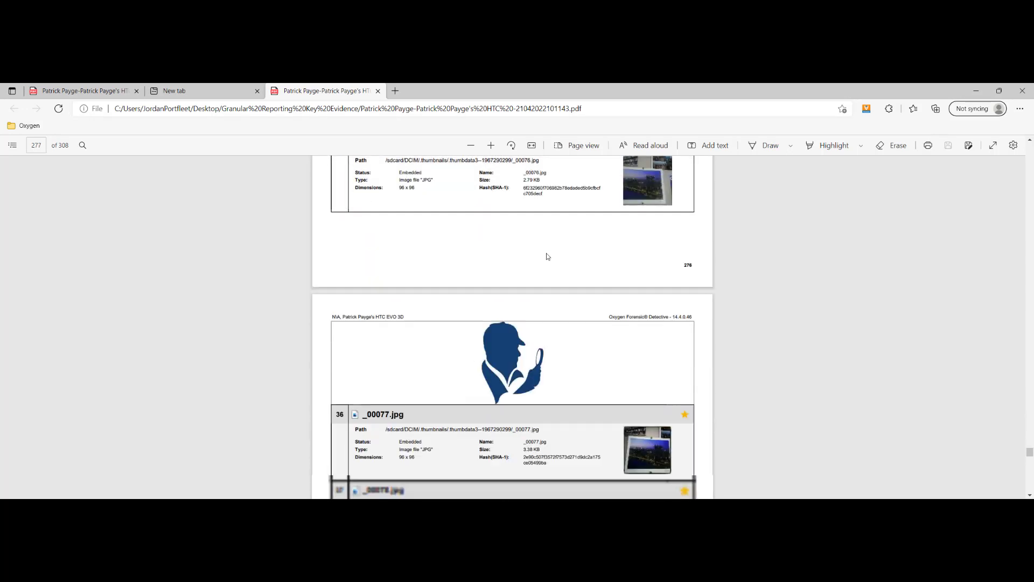
scroll(553, 252, down, 15)
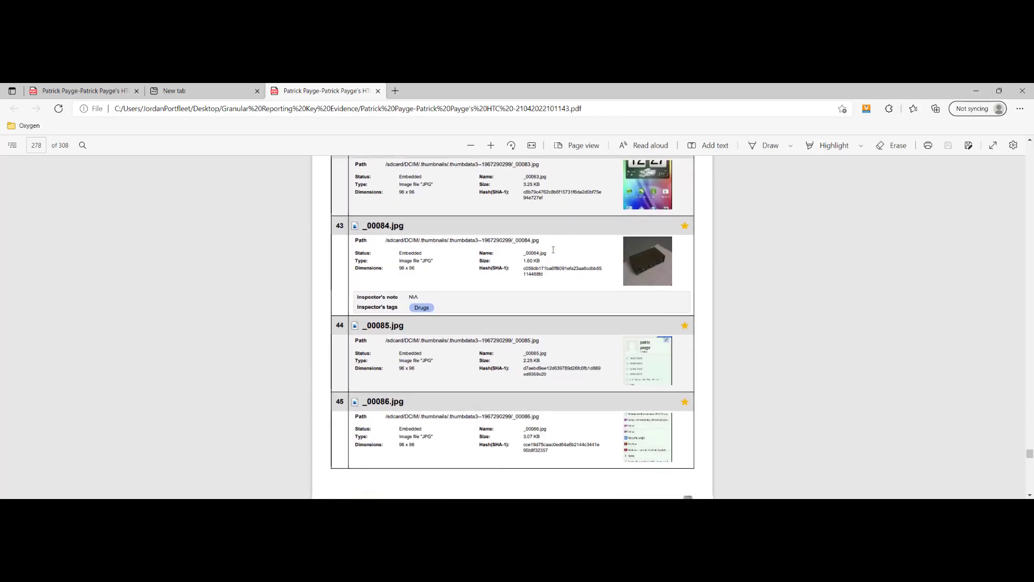
scroll(552, 251, down, 15)
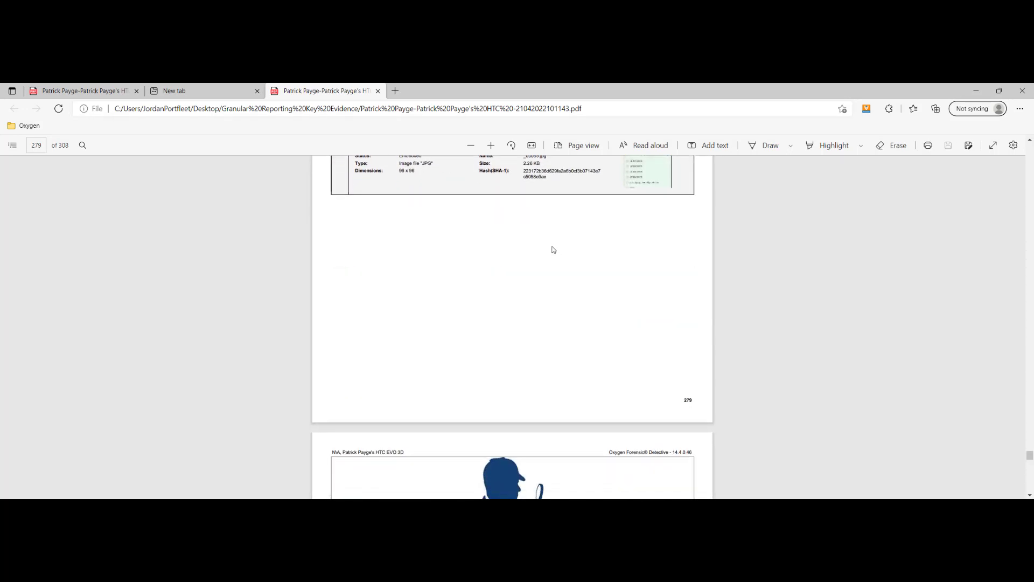
scroll(553, 249, down, 15)
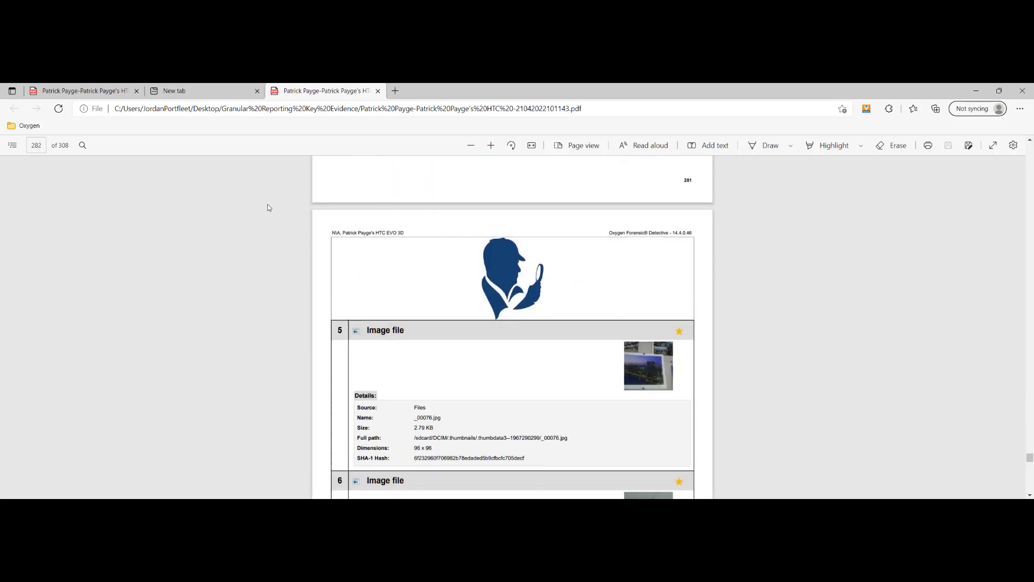
scroll(594, 318, up, 10)
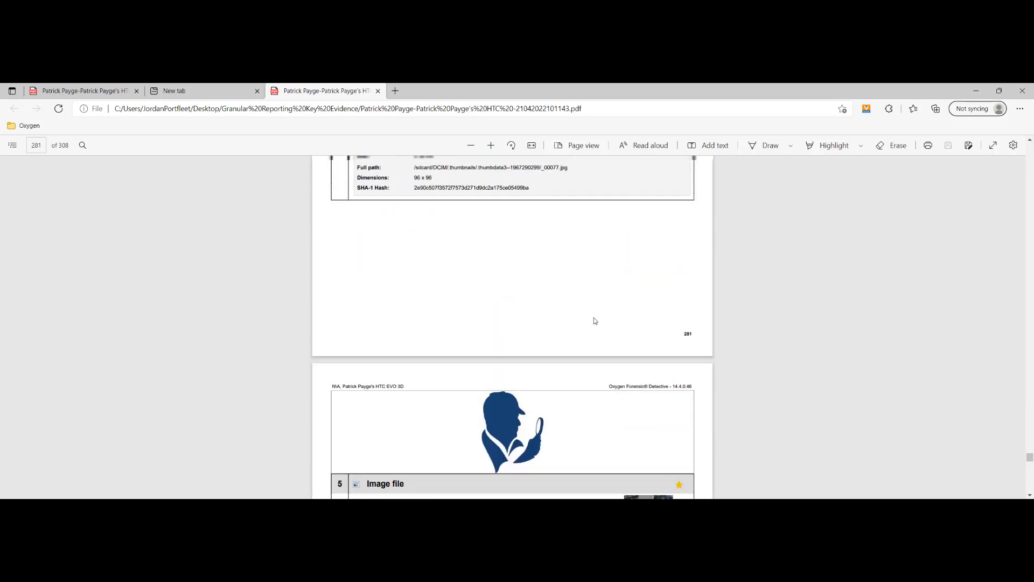
scroll(593, 319, up, 1)
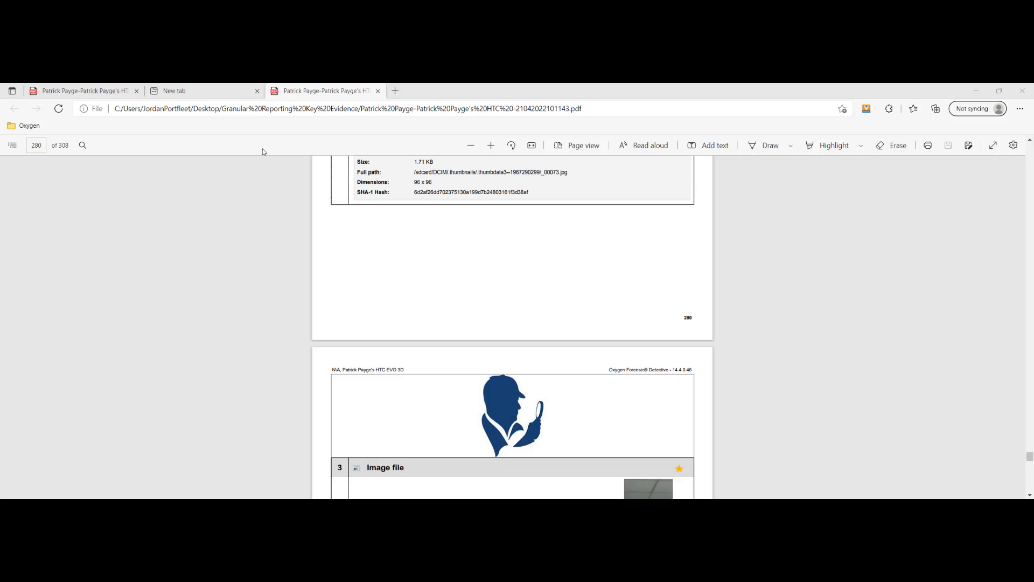
Unlock the full 22,395-page HTC EVO 3D report in the first tab with its password.
click(56, 90)
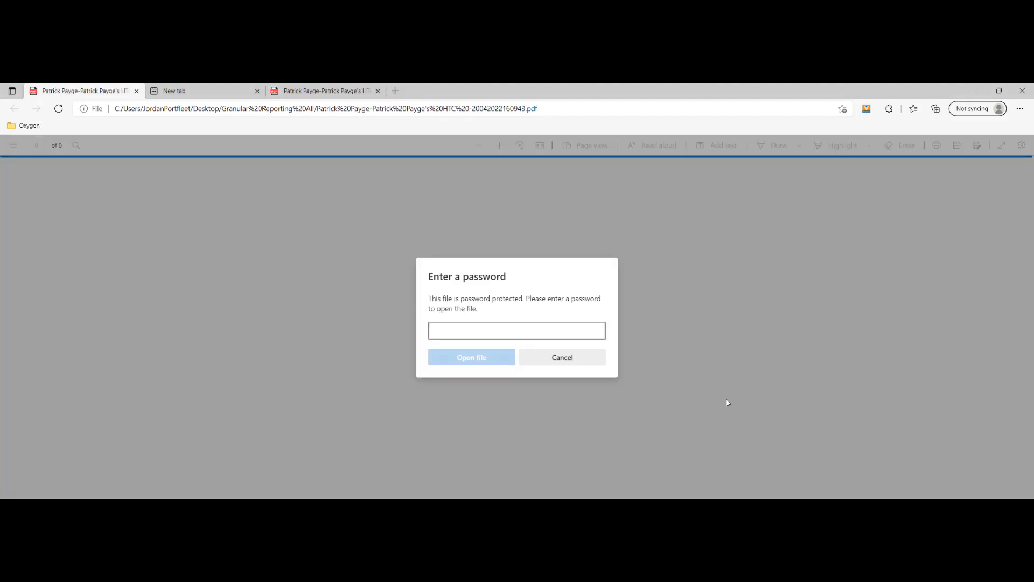
text(••)
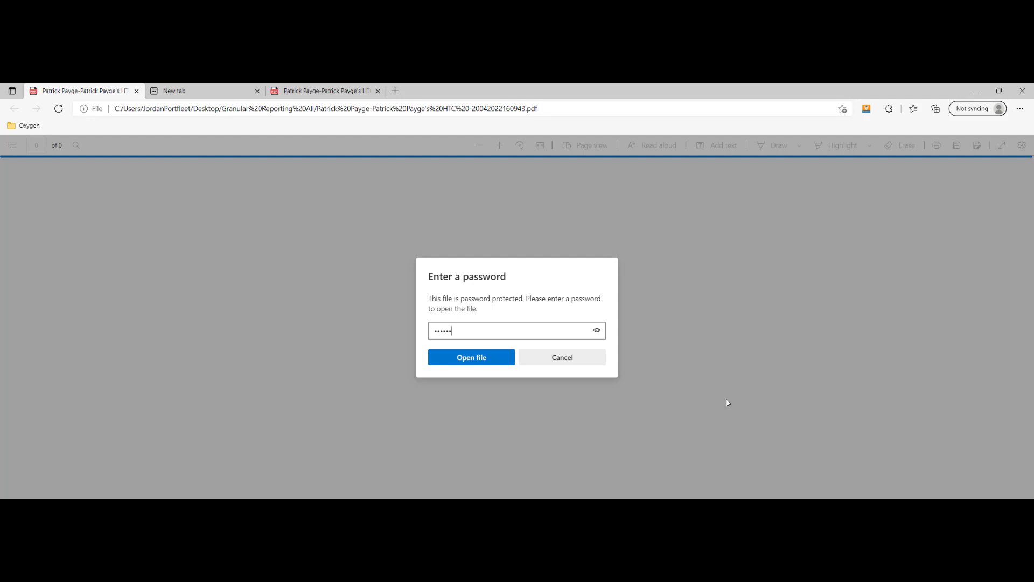
key(Return)
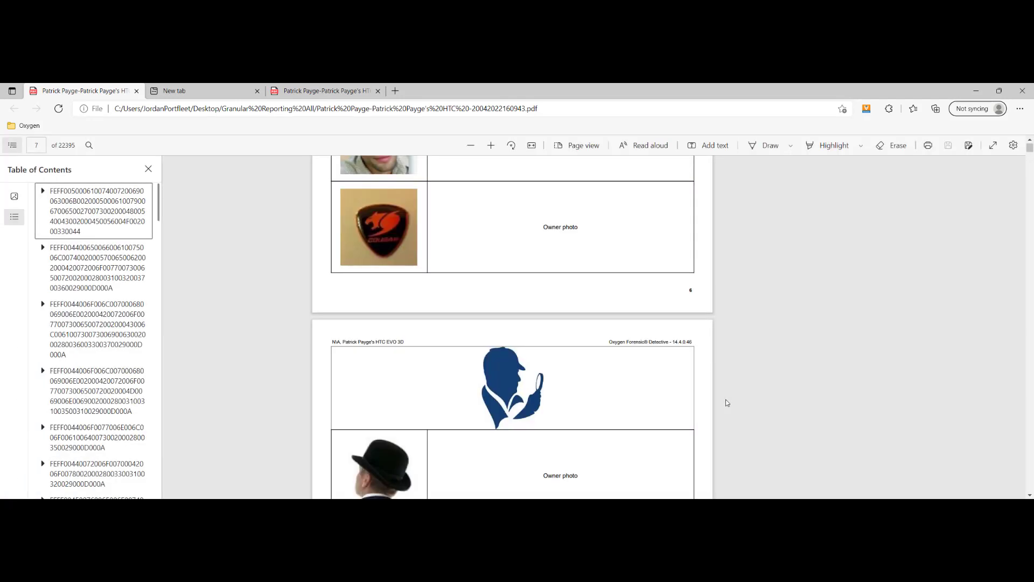
Scroll the full report from page 4 to page 11's Dolphin Browser Mini accounts.
scroll(698, 314, up, 15)
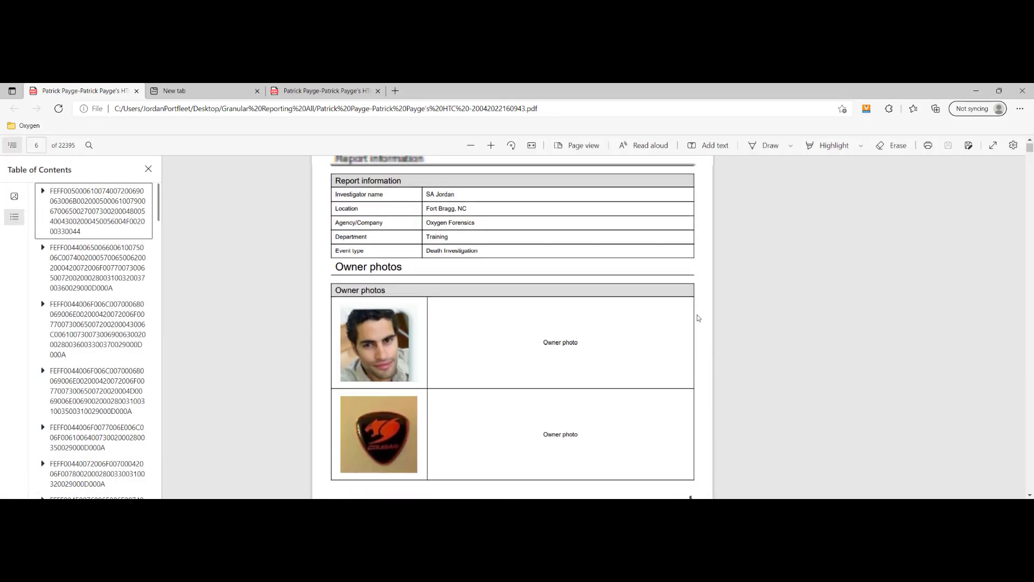
scroll(675, 320, up, 15)
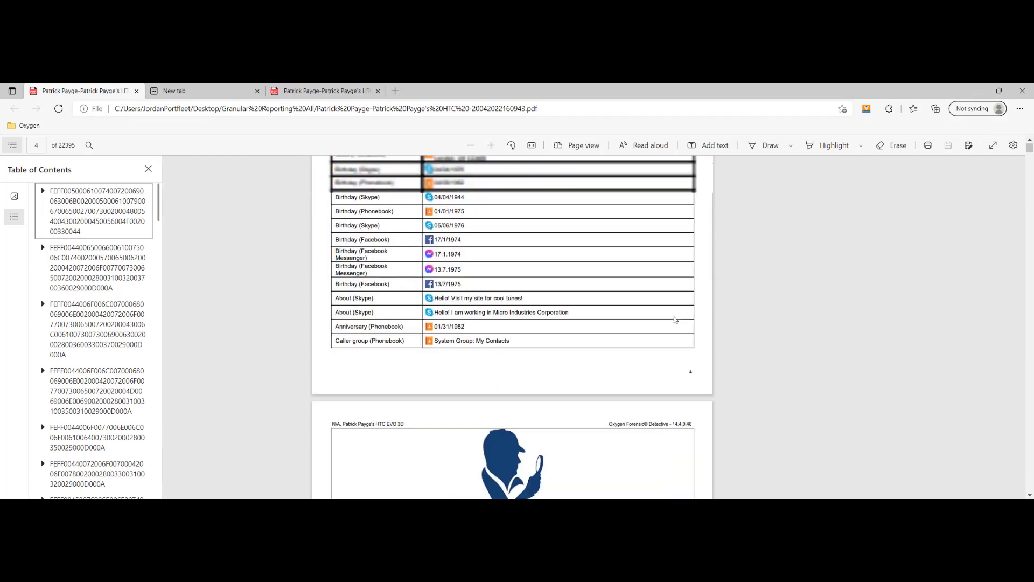
scroll(680, 317, down, 15)
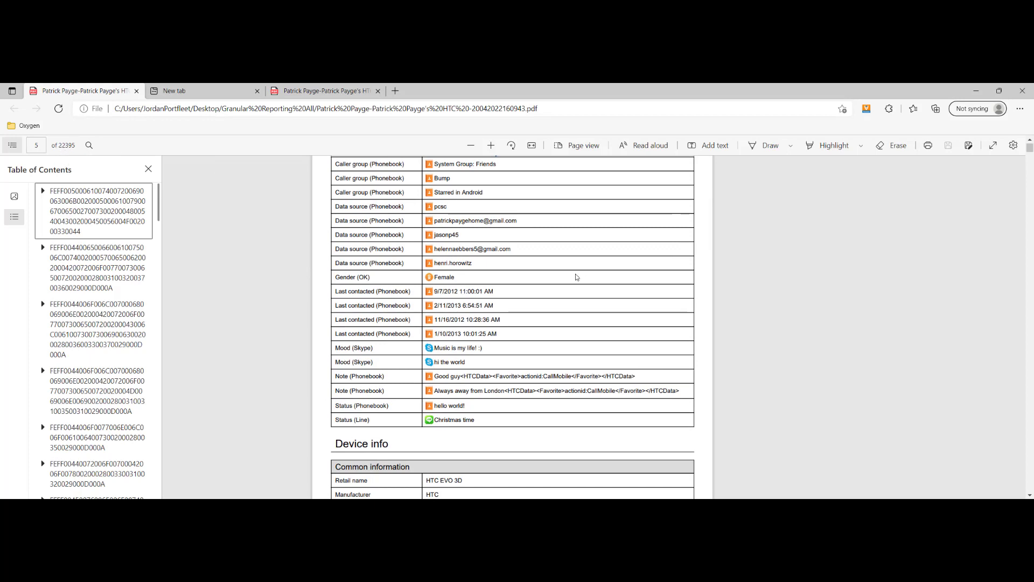
scroll(576, 277, down, 3)
scroll(576, 277, down, 11)
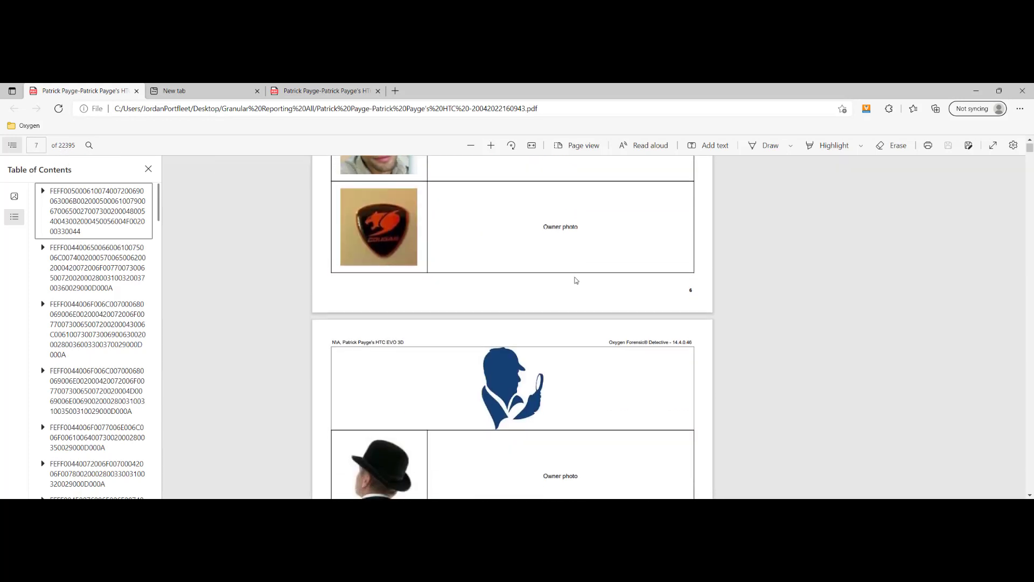
scroll(578, 276, down, 5)
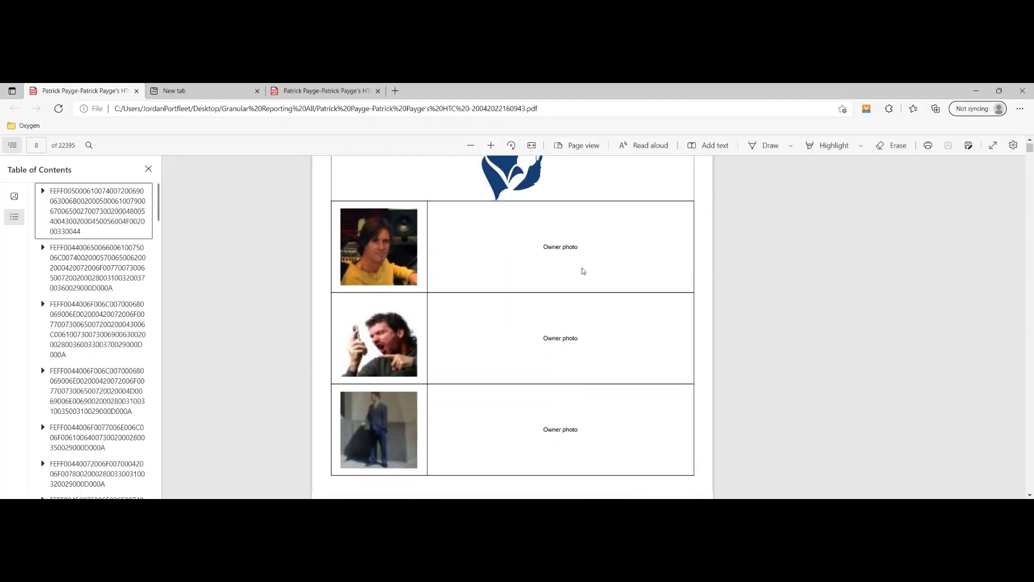
scroll(582, 271, down, 10)
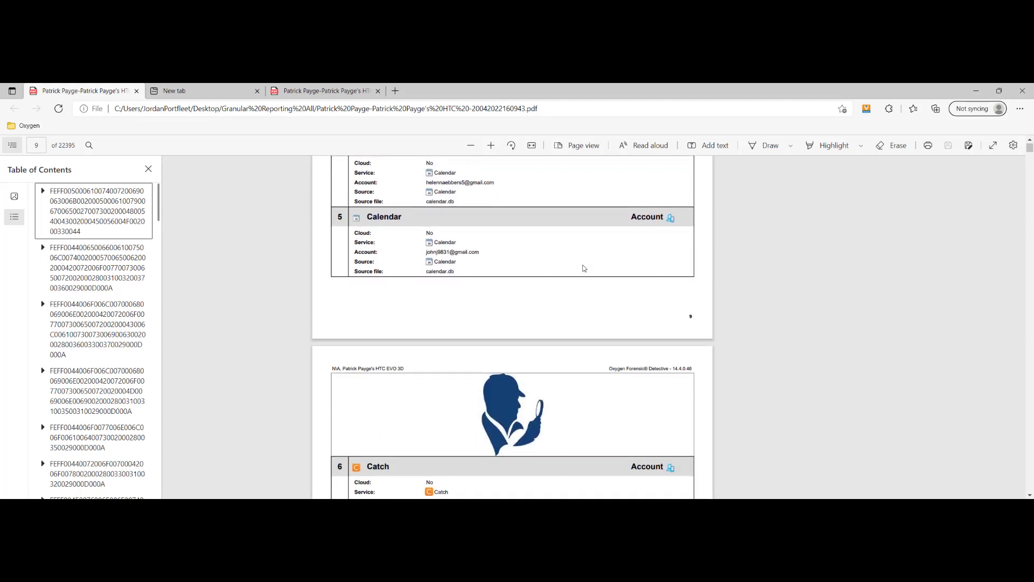
scroll(584, 268, down, 10)
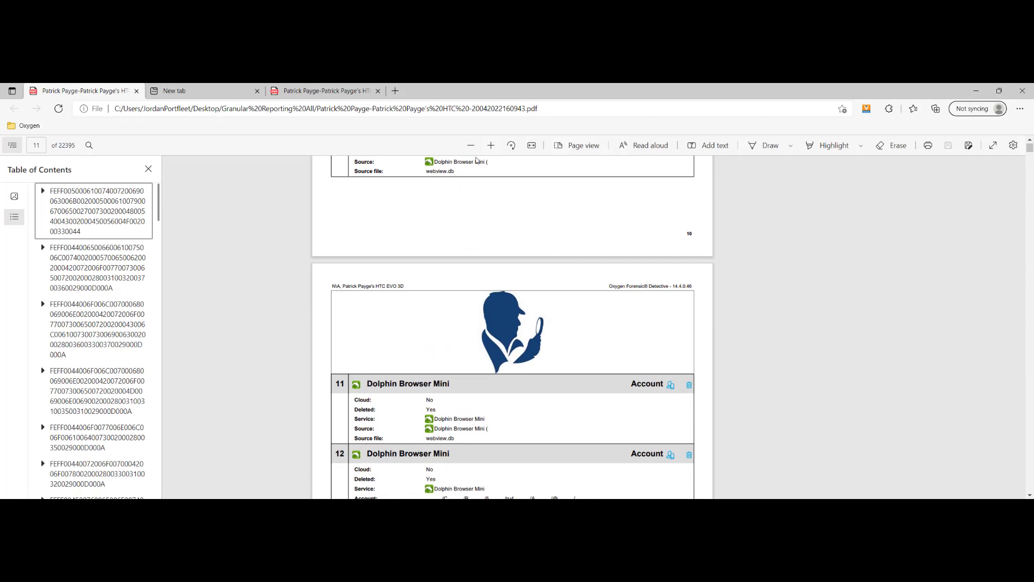
Return to the Key Evidence report tab and scroll up to the Drugs-tagged image entry on page 278.
click(294, 87)
scroll(521, 282, down, 5)
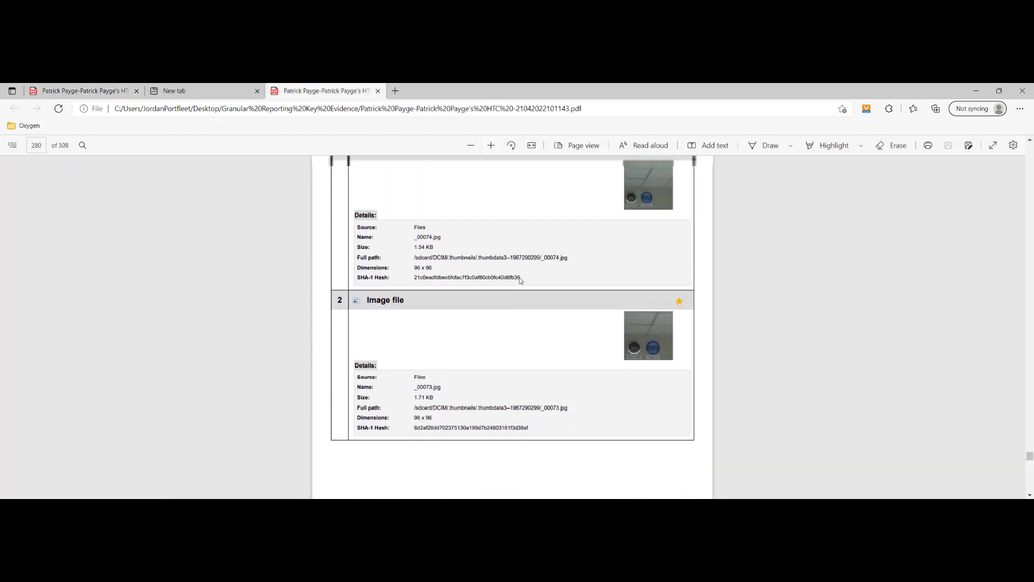
scroll(521, 282, up, 5)
scroll(572, 376, up, 8)
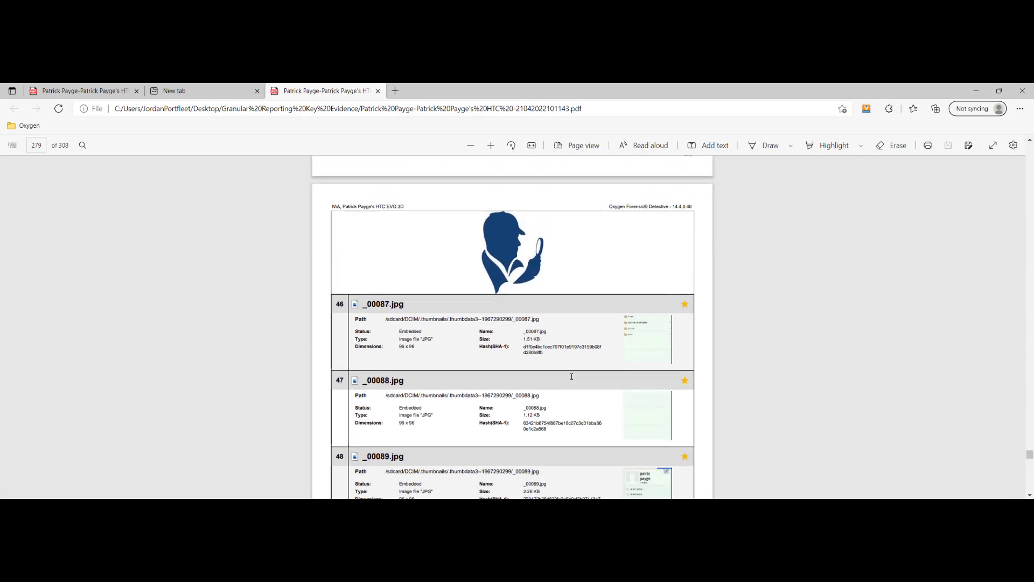
scroll(571, 377, up, 5)
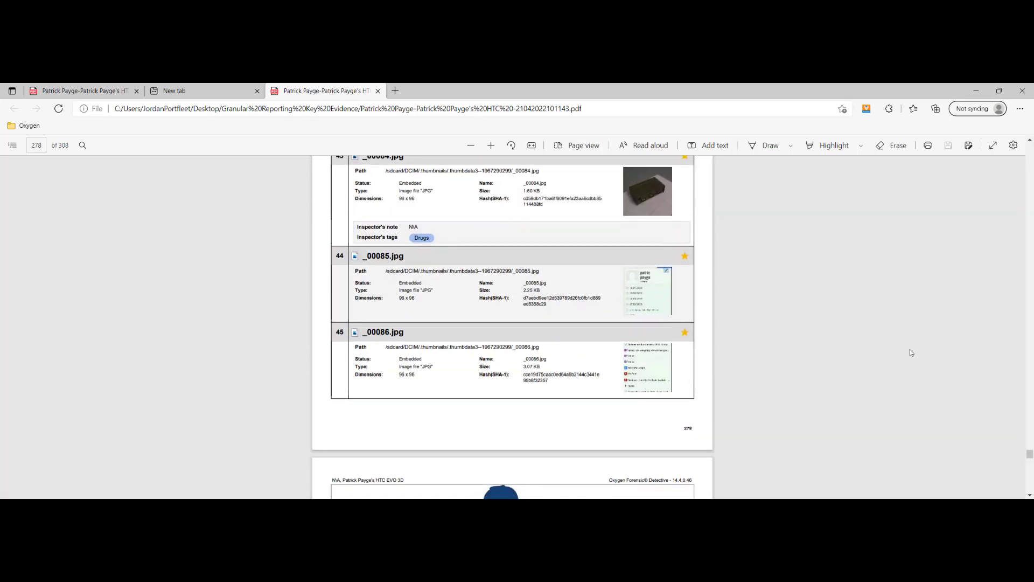